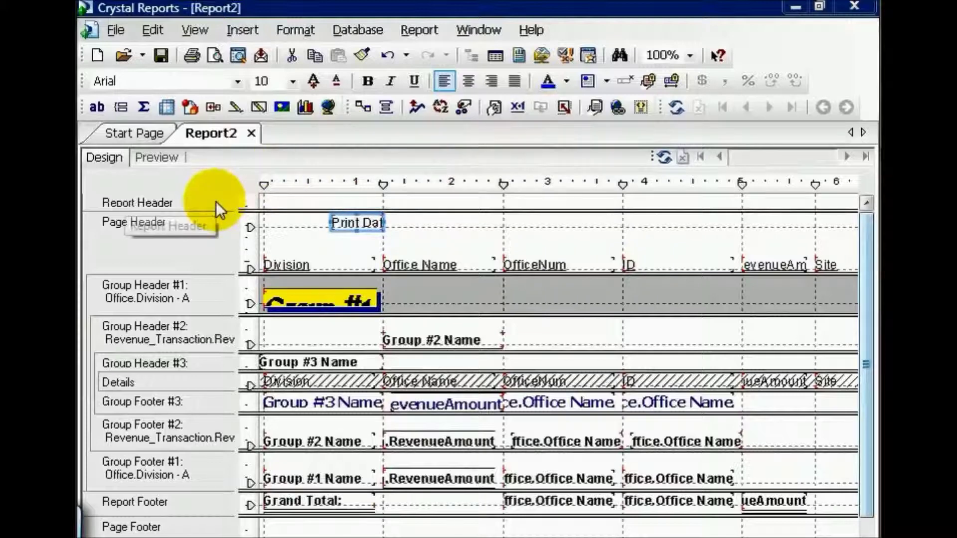
Step: Insert Report Header b below the report header and stretch it to about three inches tall
{"action": "right_click", "coordinate": [189, 205]}
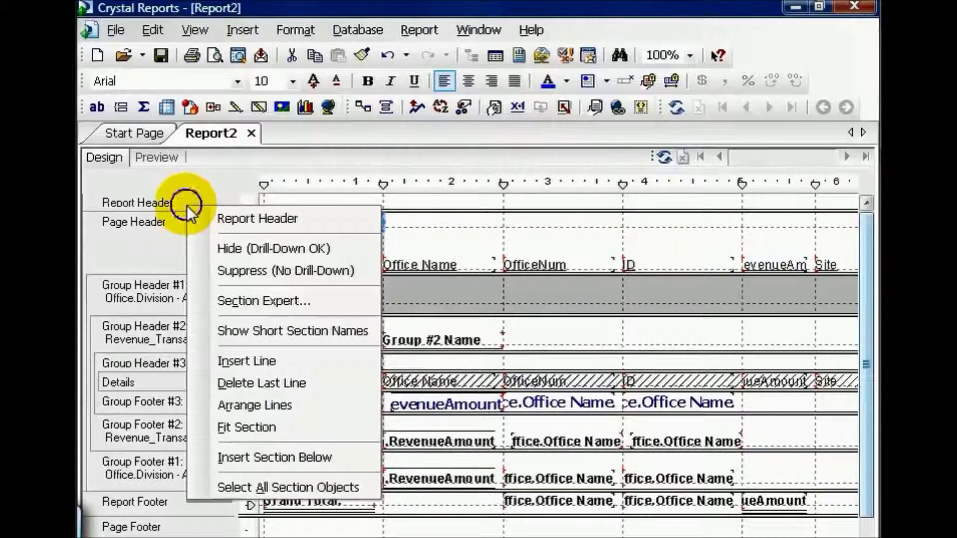
{"action": "left_click", "coordinate": [262, 455]}
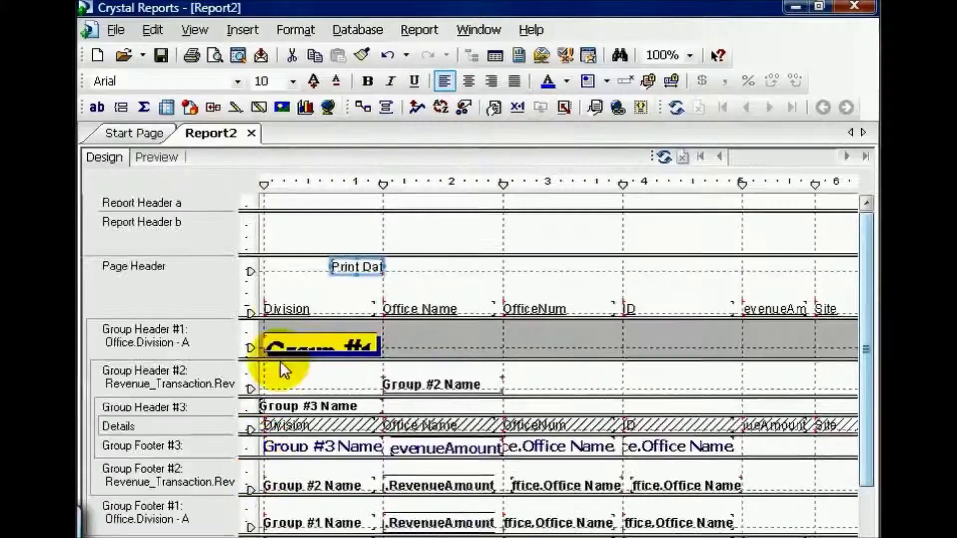
{"action": "left_click", "coordinate": [286, 255]}
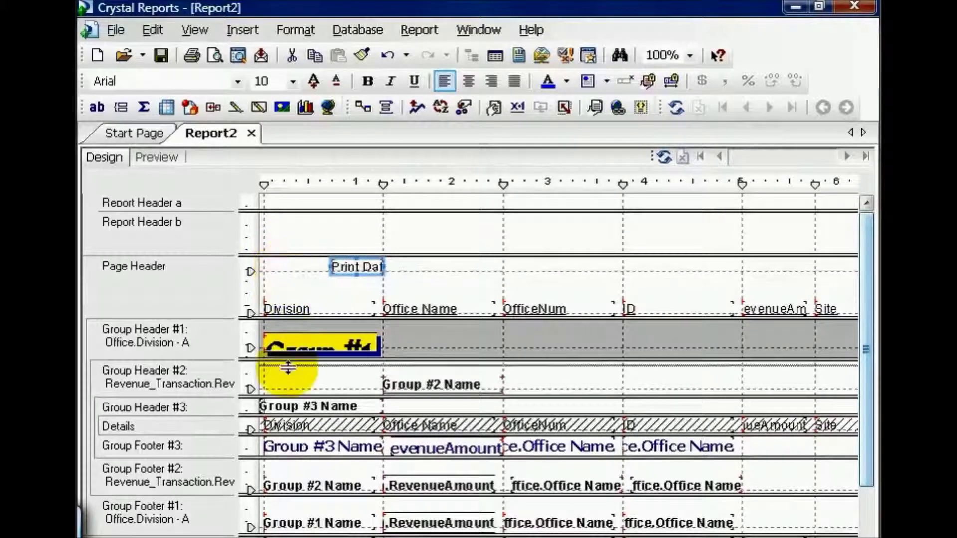
{"action": "left_click_drag", "start_coordinate": [303, 495], "coordinate": [303, 495]}
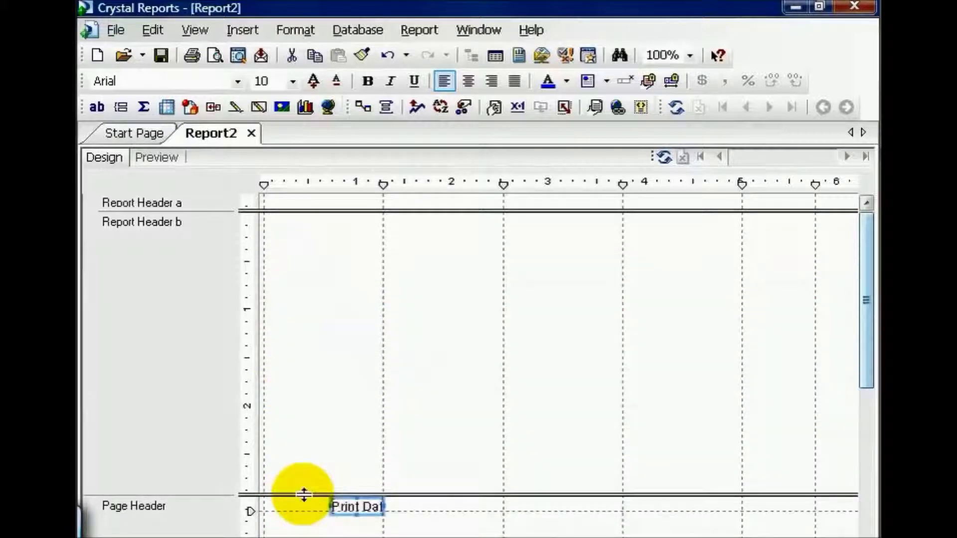
Step: Insert a bar chart of Sum of RevenueAmount by Division into Report Header b
{"action": "left_click", "coordinate": [306, 109]}
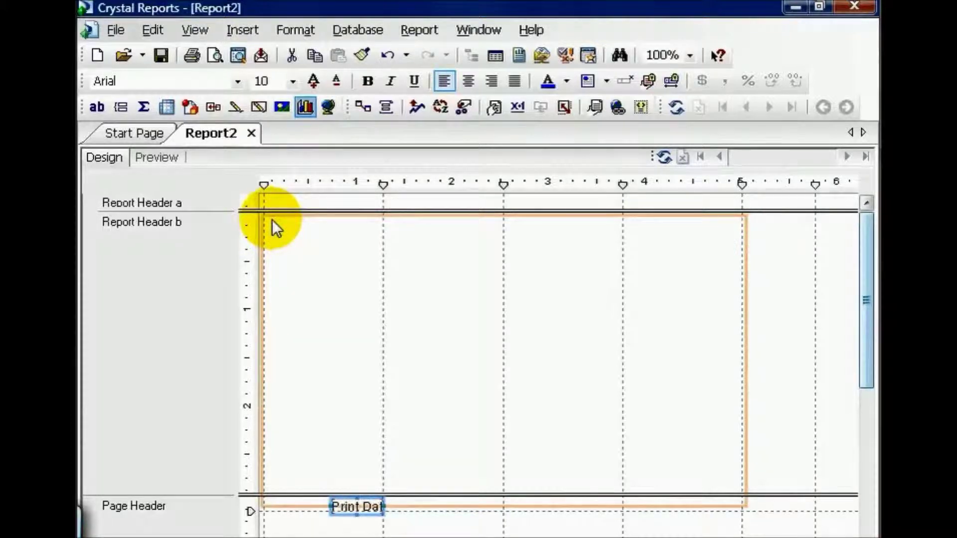
{"action": "left_click", "coordinate": [273, 226]}
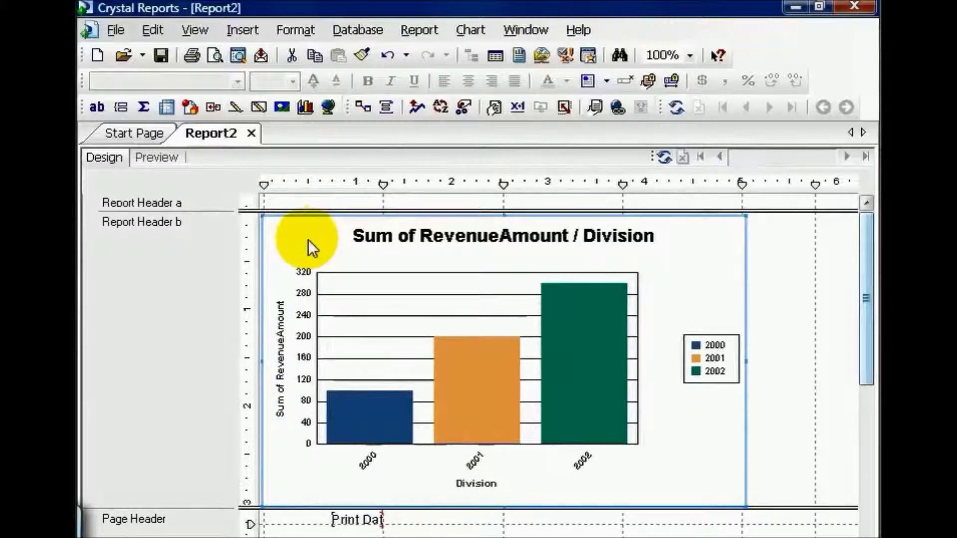
Step: In Chart Expert, keep the bars vertical and view the Office.Division revenue-sum data settings
{"action": "right_click", "coordinate": [308, 241]}
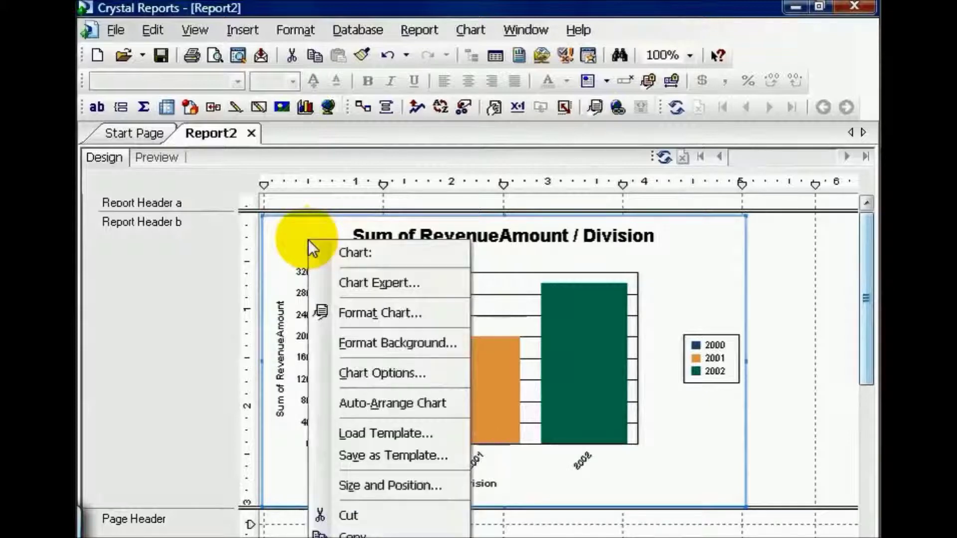
{"action": "left_click", "coordinate": [343, 275]}
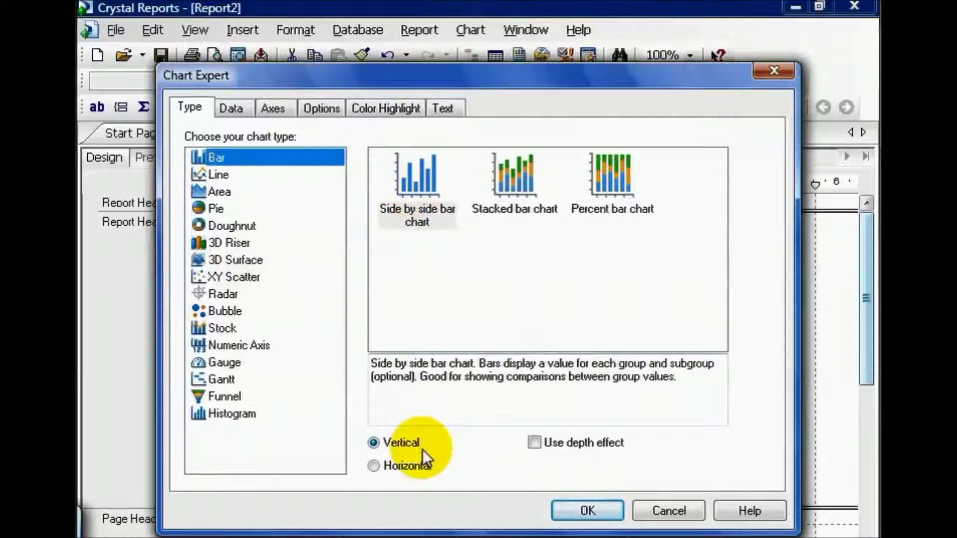
{"action": "left_click", "coordinate": [376, 467]}
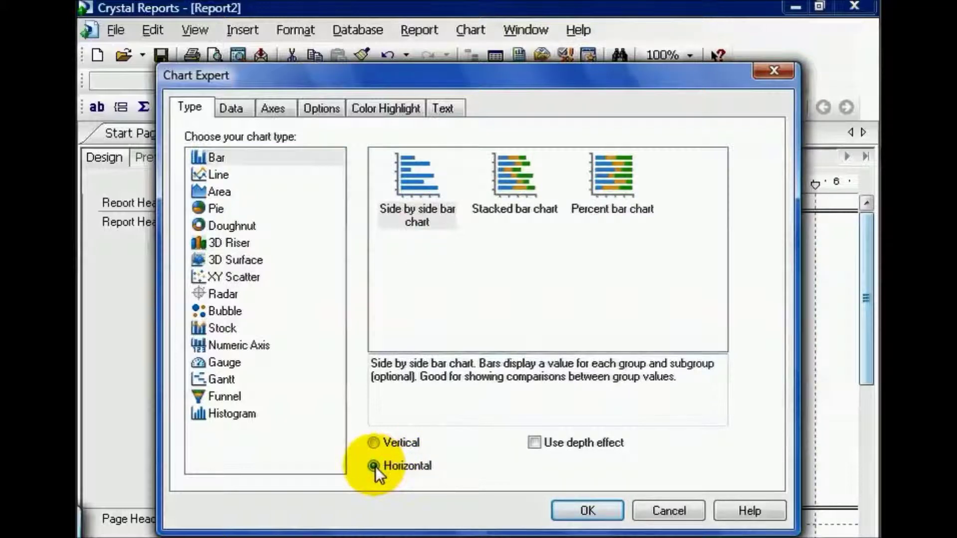
{"action": "left_click", "coordinate": [375, 446]}
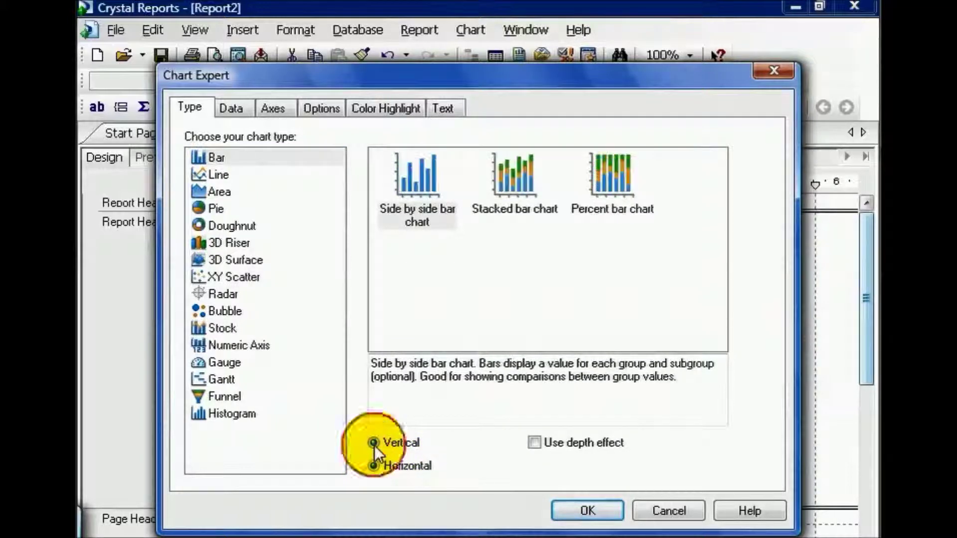
{"action": "left_click", "coordinate": [239, 110]}
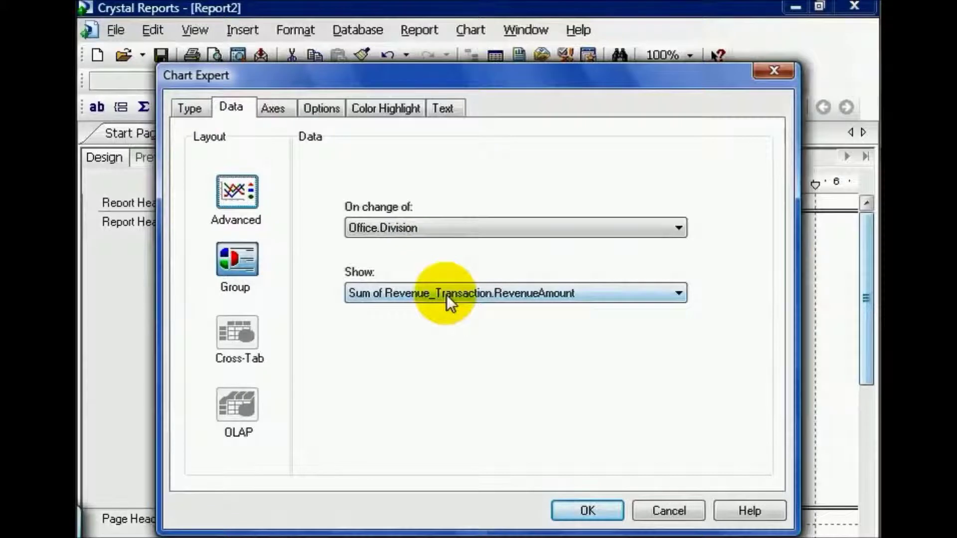
Step: Review the chart's Axes, Options and Color Highlight settings, ending on the Text settings
{"action": "left_click", "coordinate": [276, 107]}
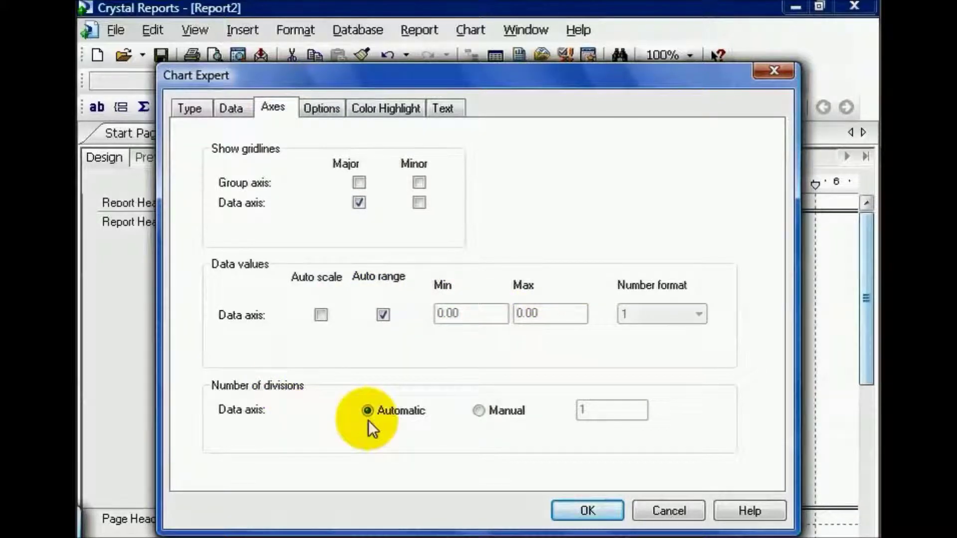
{"action": "left_click", "coordinate": [326, 114]}
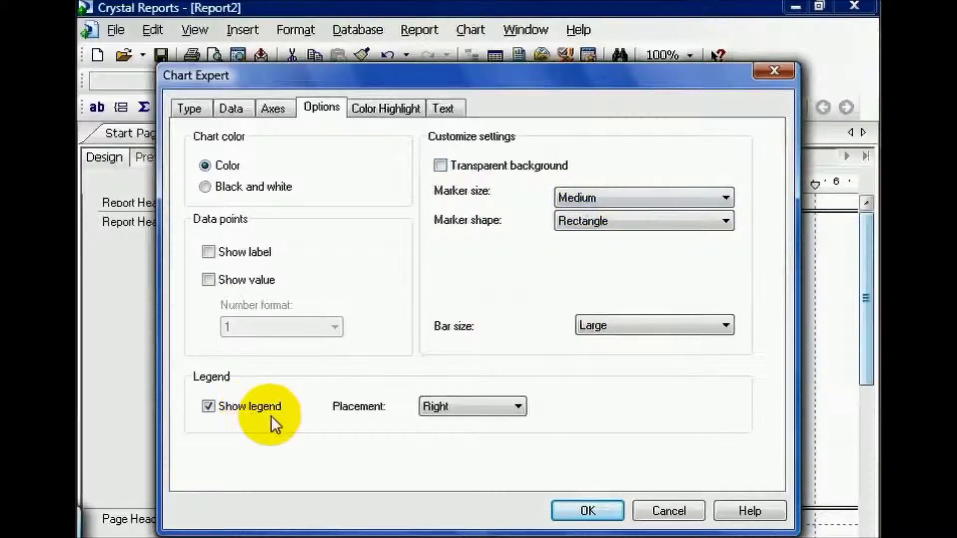
{"action": "left_click", "coordinate": [386, 106]}
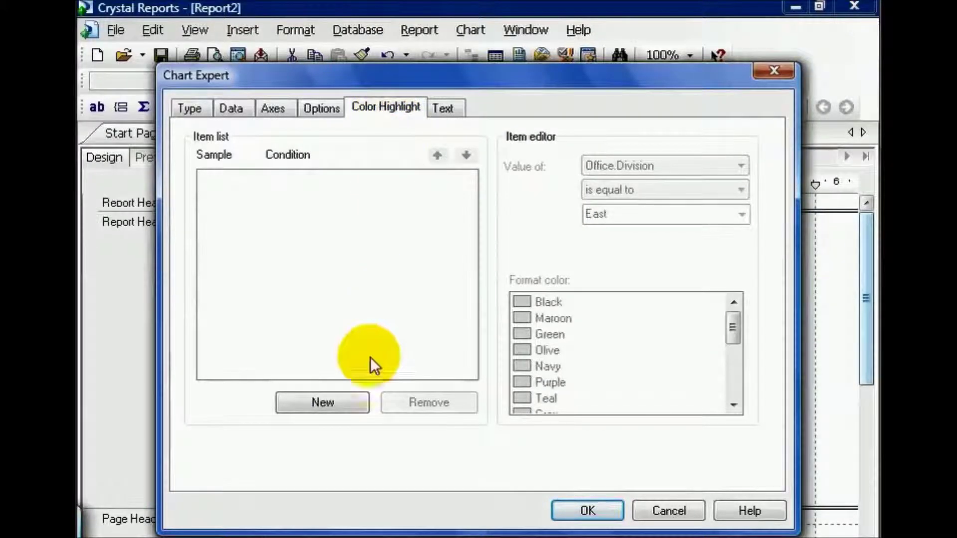
{"action": "left_click", "coordinate": [440, 110]}
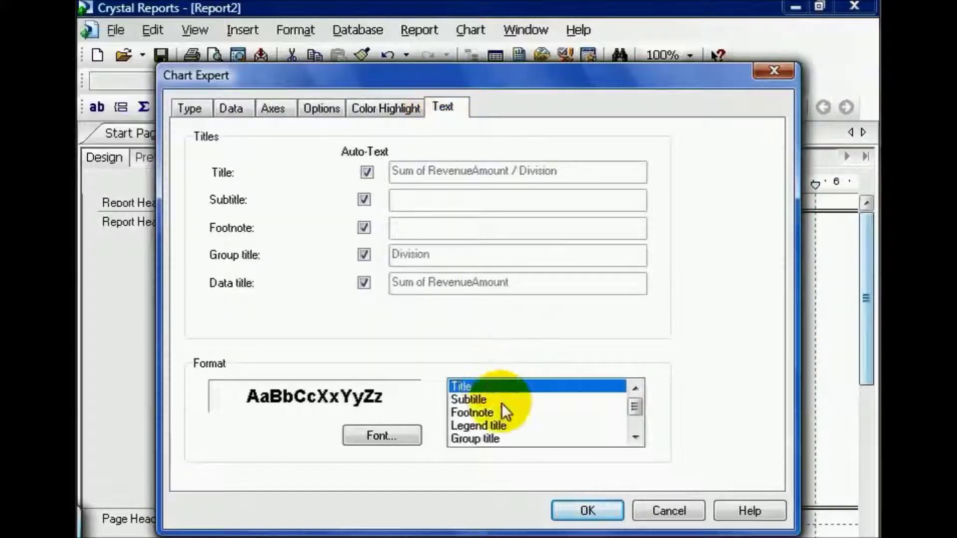
Step: Replace the auto-text chart title with 'Revenue by Division' and apply it
{"action": "left_click", "coordinate": [366, 171]}
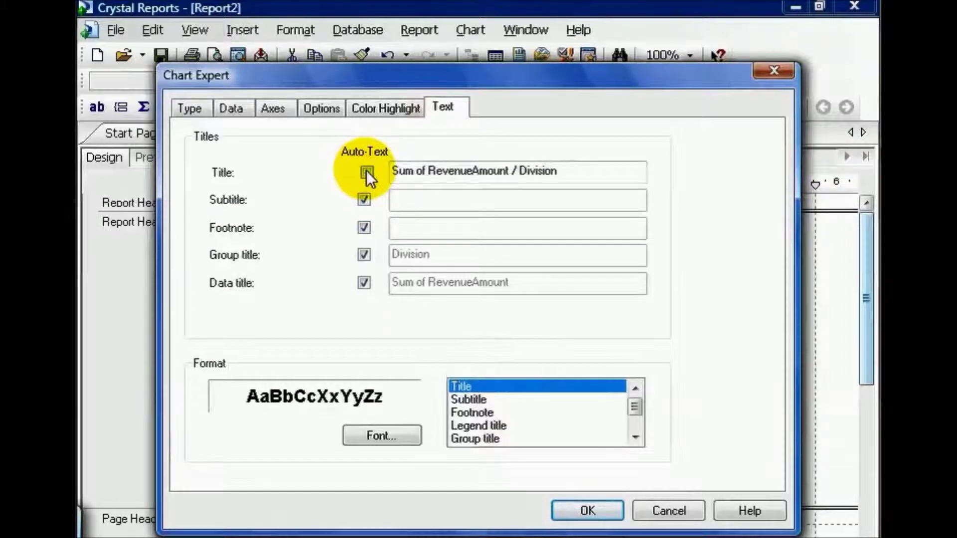
{"action": "left_click_drag", "start_coordinate": [557, 173], "coordinate": [398, 171]}
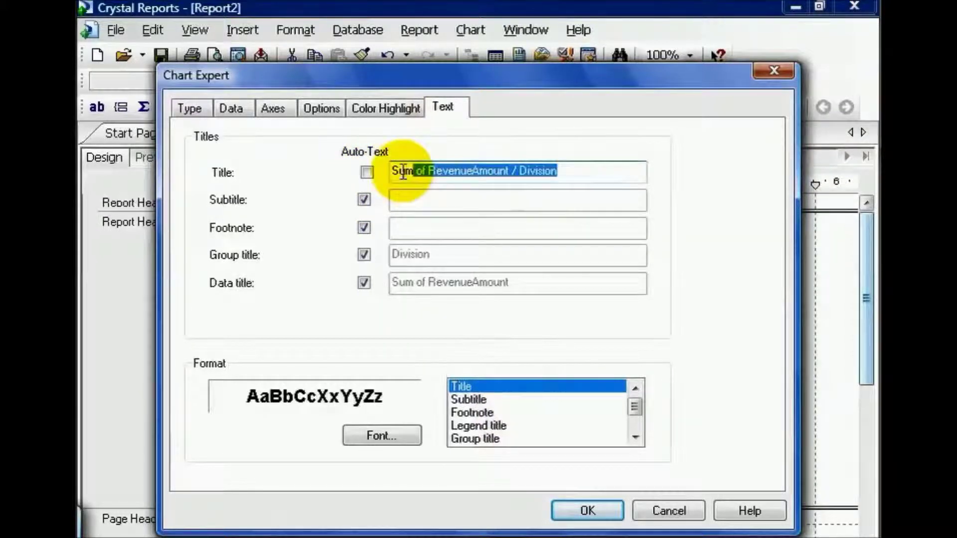
{"action": "type", "text": "Revenue by "}
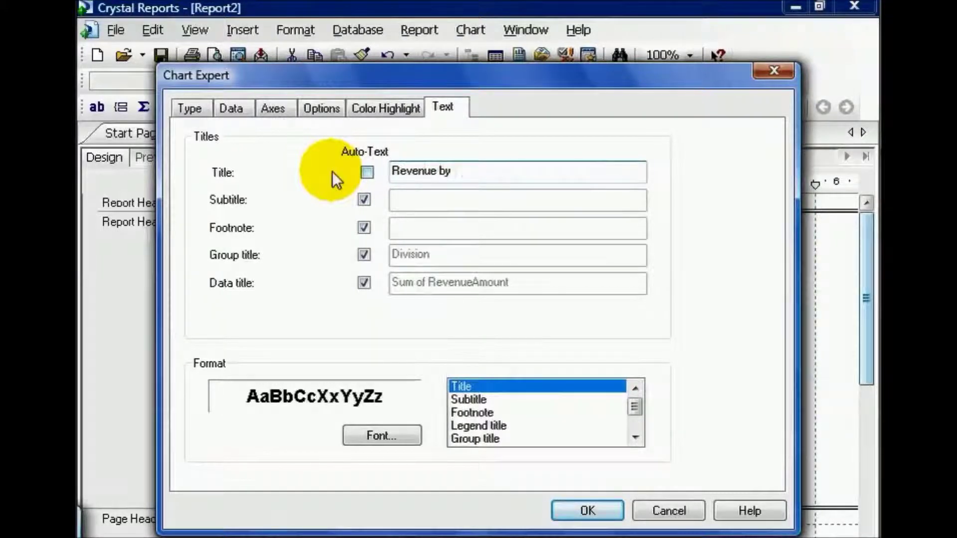
{"action": "type", "text": "Division"}
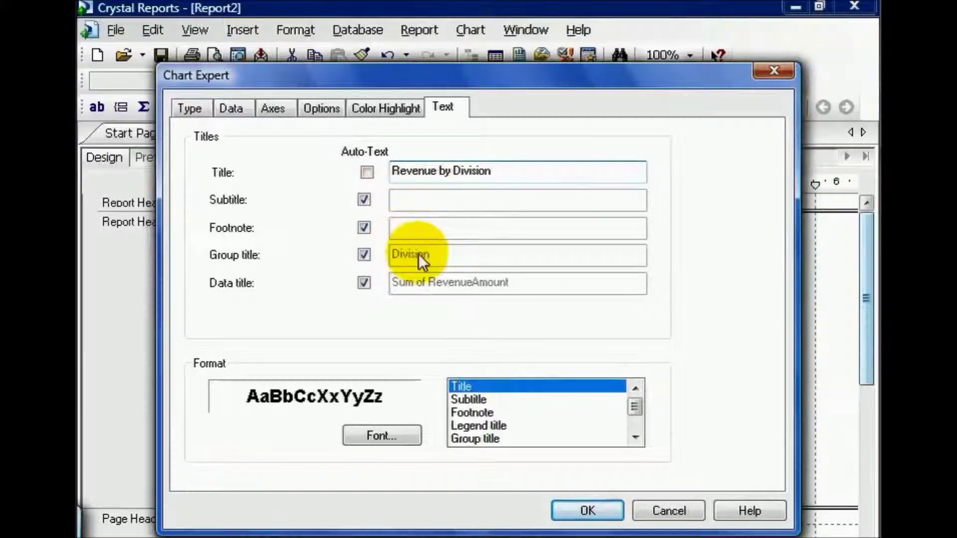
{"action": "left_click", "coordinate": [600, 509]}
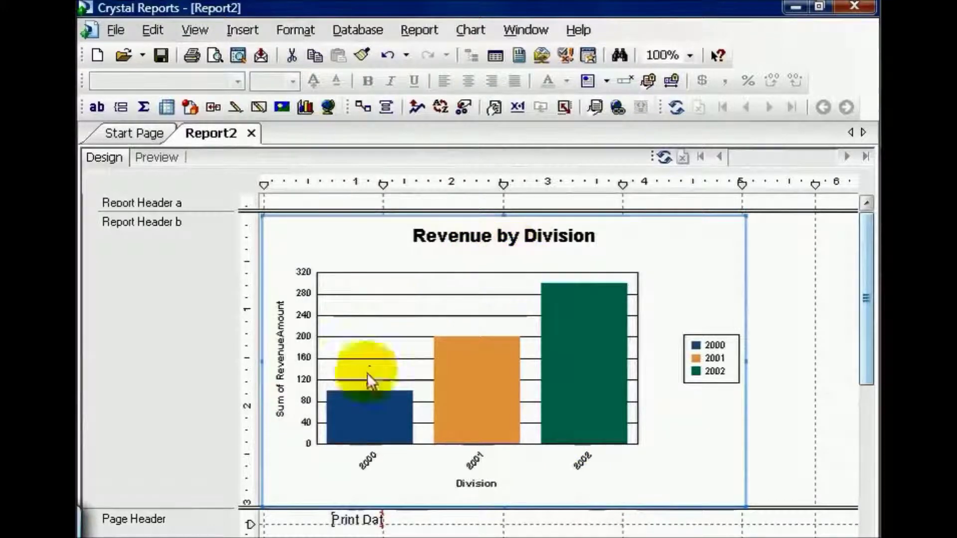
Step: Preview the report so the chart shows East near 100K and West near 450K
{"action": "left_click", "coordinate": [142, 160]}
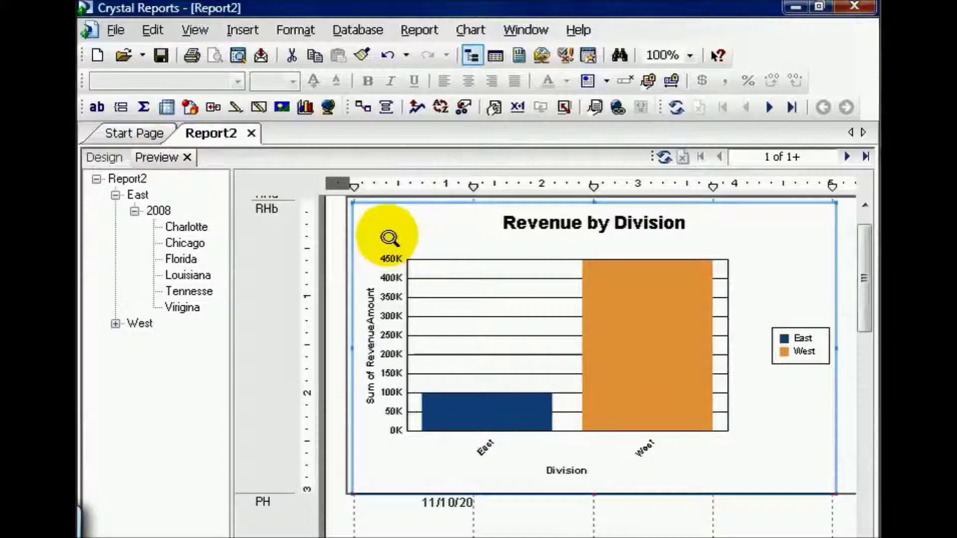
{"action": "right_click", "coordinate": [387, 239]}
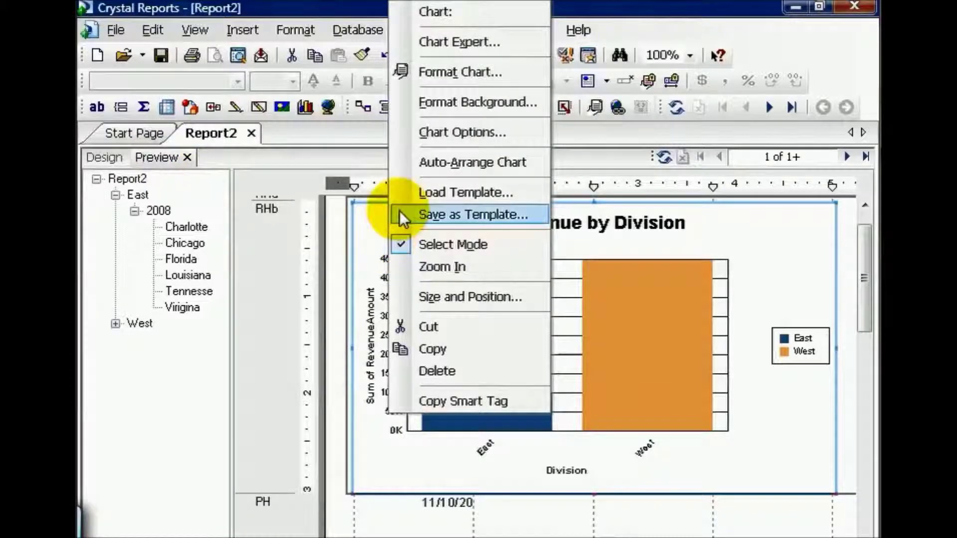
Step: Switch the chart type to line and group it on Office.Office Name
{"action": "left_click", "coordinate": [441, 43]}
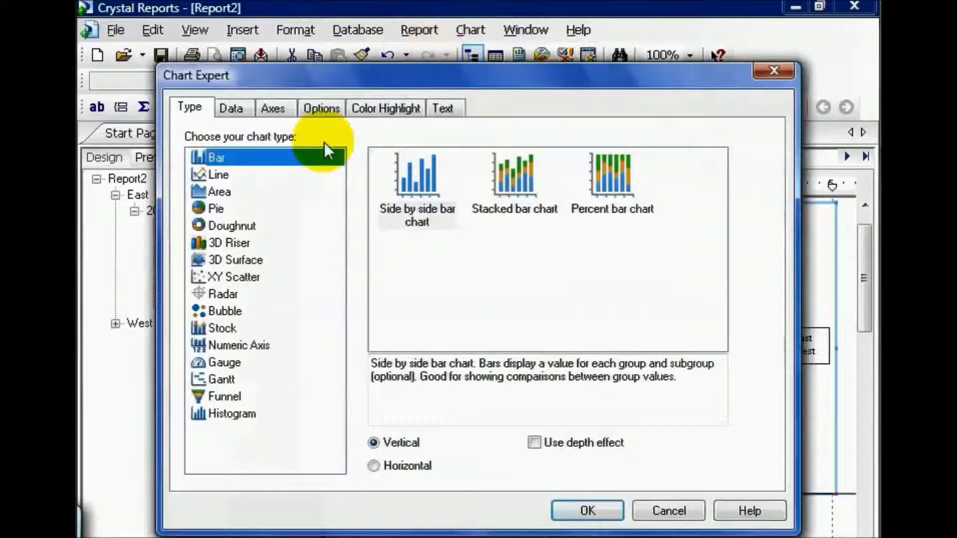
{"action": "left_click", "coordinate": [220, 176]}
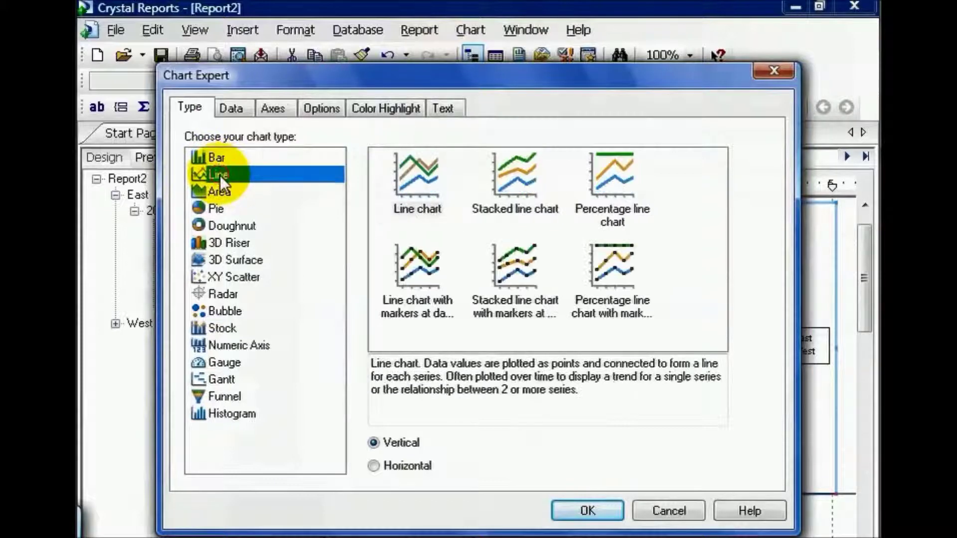
{"action": "left_click", "coordinate": [232, 110]}
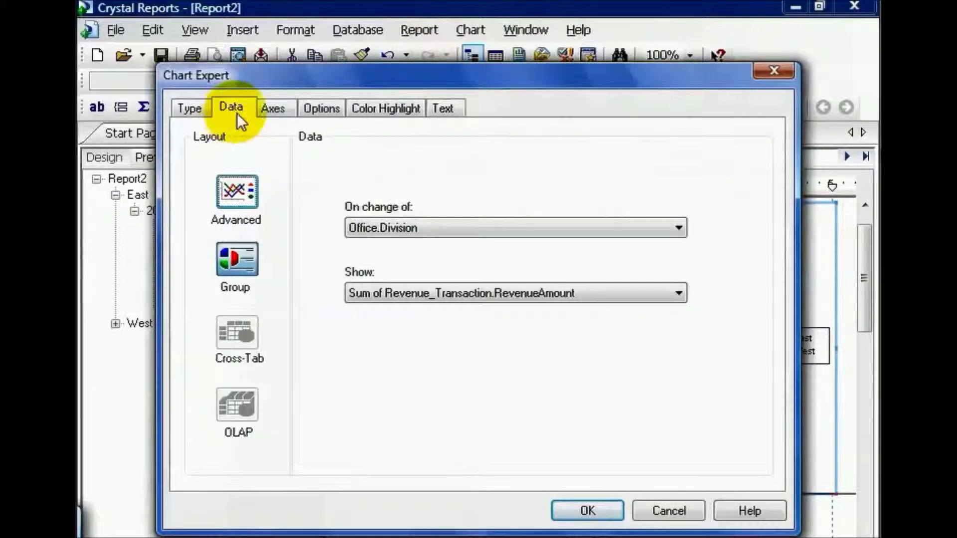
{"action": "left_click", "coordinate": [247, 188]}
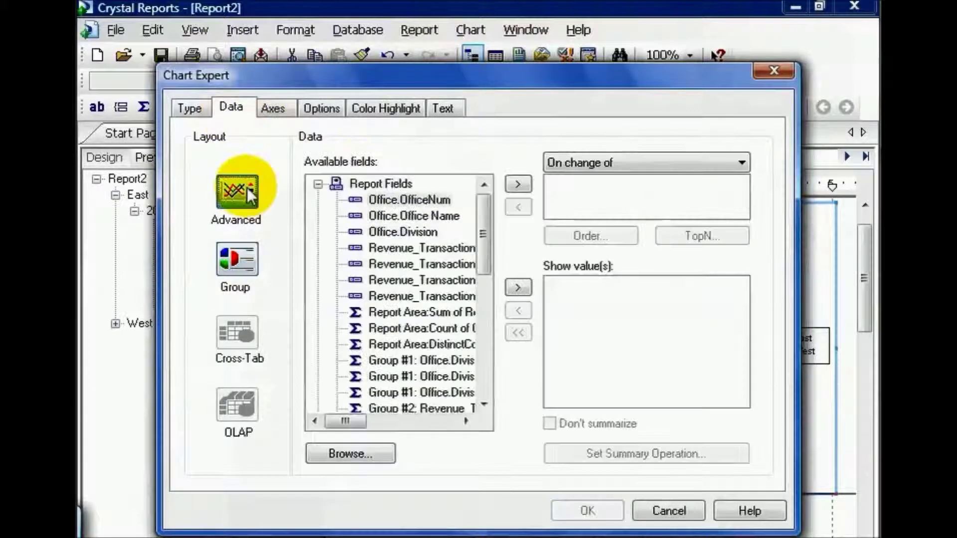
{"action": "left_click", "coordinate": [426, 217]}
{"action": "left_click_drag", "start_coordinate": [426, 217], "coordinate": [576, 193]}
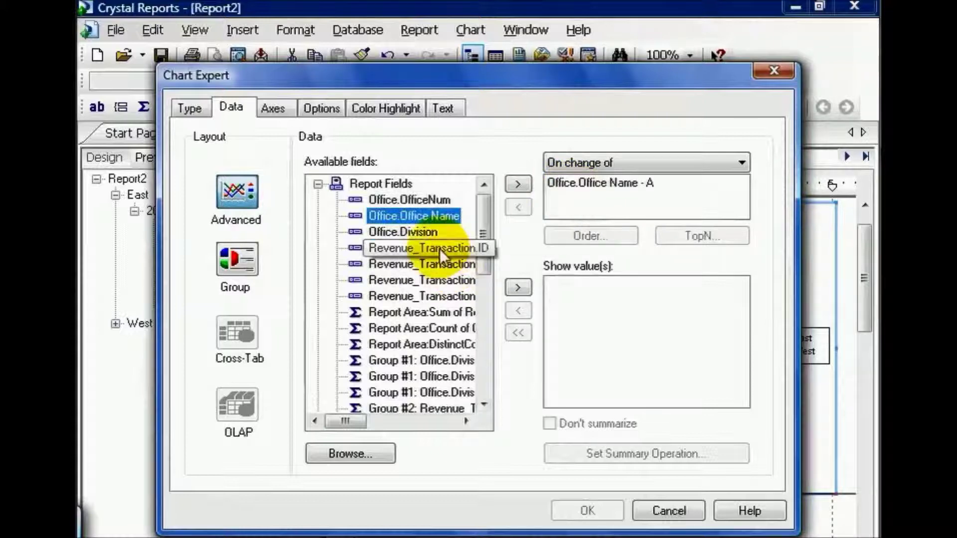
Step: Add summed RevenueAmount as the chart value and Rev Date as a second grouping
{"action": "left_click_drag", "start_coordinate": [439, 264], "coordinate": [593, 309]}
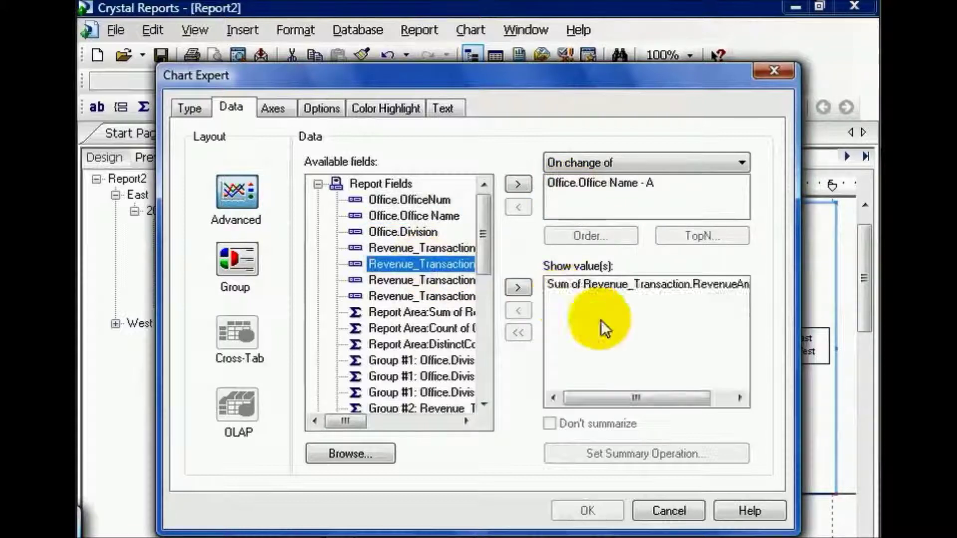
{"action": "left_click", "coordinate": [600, 284]}
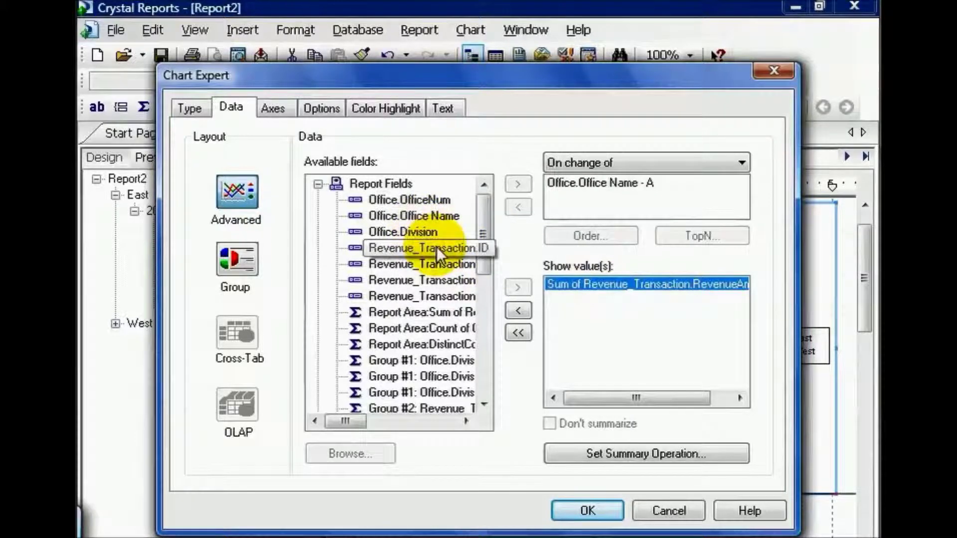
{"action": "left_click_drag", "start_coordinate": [436, 294], "coordinate": [582, 193]}
{"action": "left_click", "coordinate": [582, 193]}
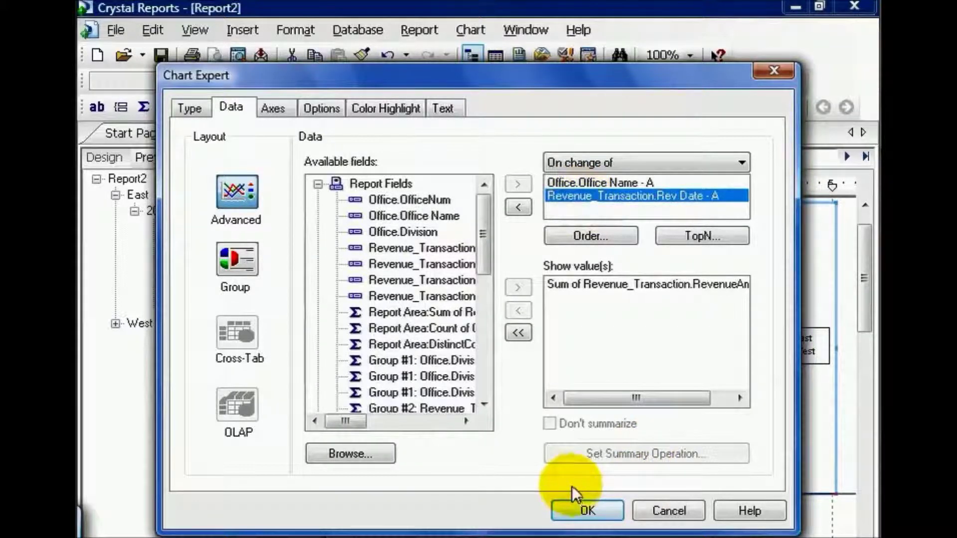
{"action": "left_click", "coordinate": [628, 286]}
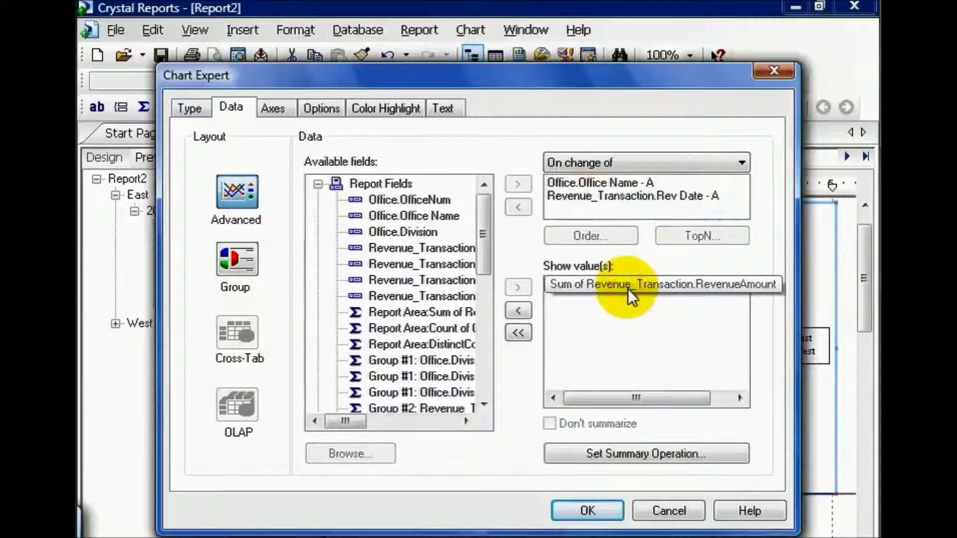
Step: Keep Sum as the RevenueAmount summary operation and apply the new data settings
{"action": "left_click", "coordinate": [636, 455]}
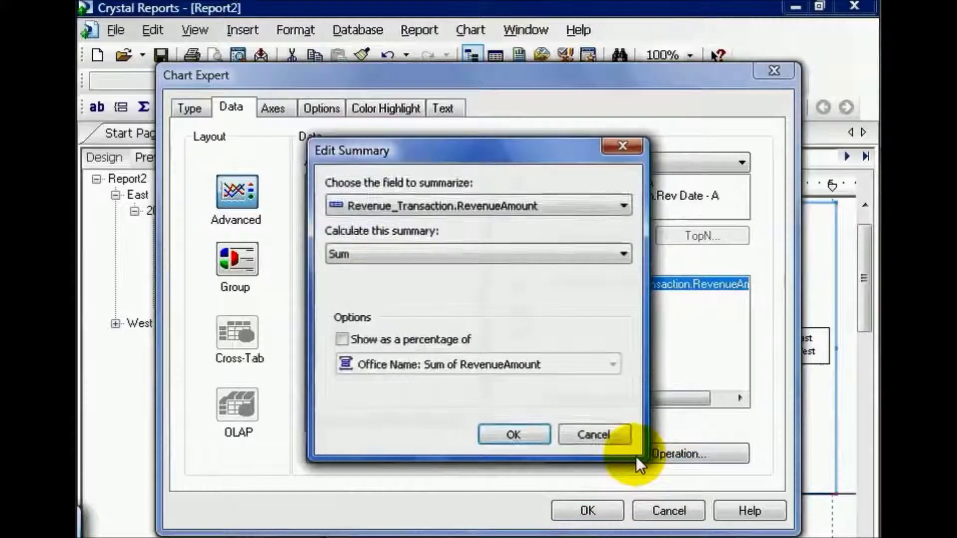
{"action": "left_click", "coordinate": [624, 253]}
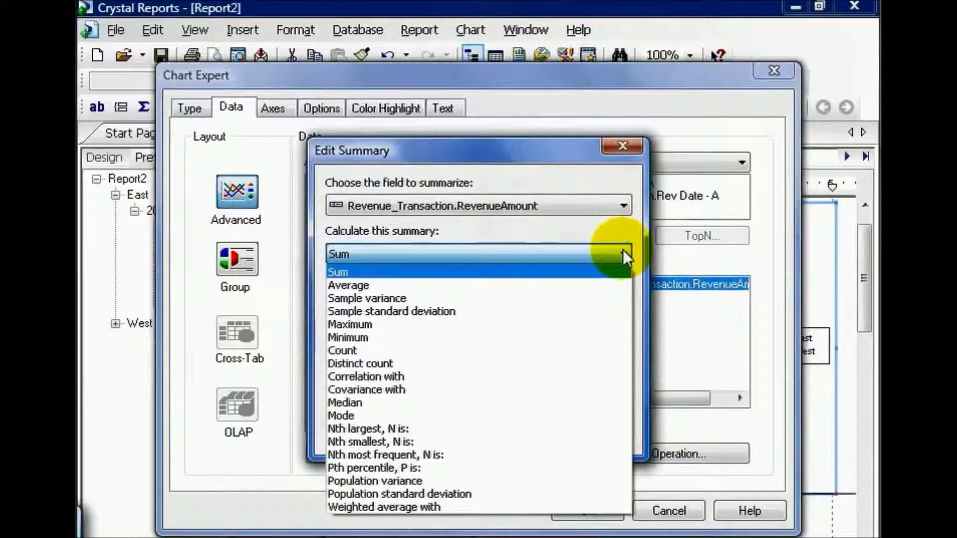
{"action": "left_click", "coordinate": [623, 250]}
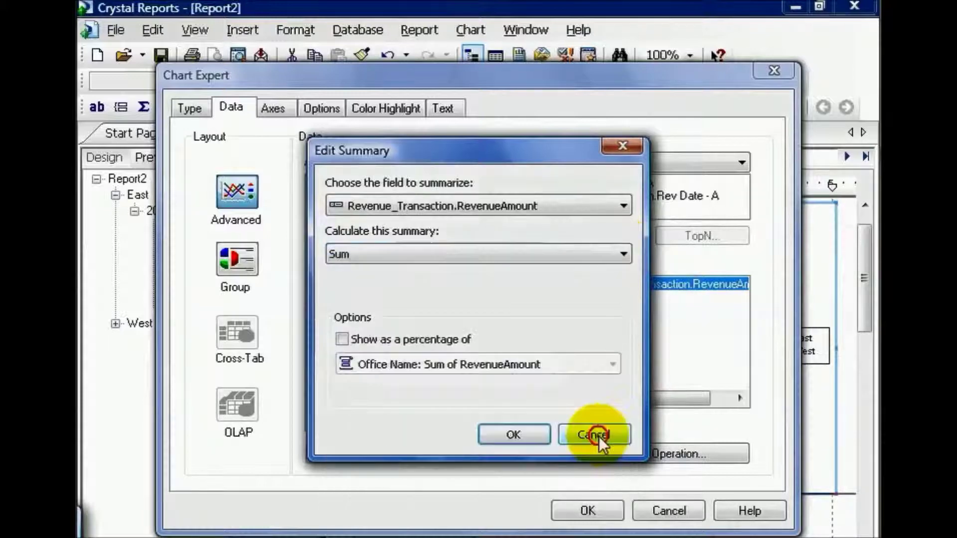
{"action": "left_click", "coordinate": [599, 436]}
{"action": "left_click", "coordinate": [602, 508]}
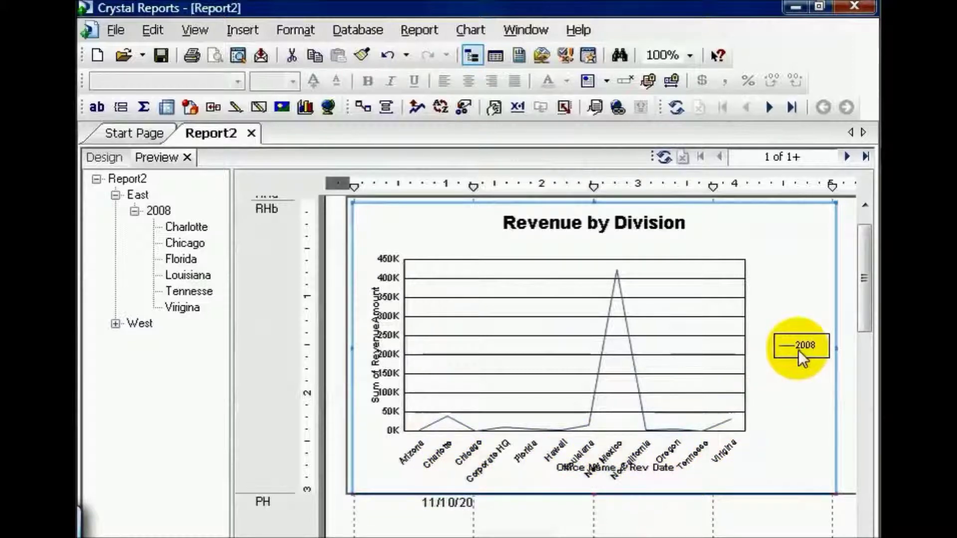
Step: Open Select Expert to view the 2008 Rev Date and Office.Division filters
{"action": "left_click", "coordinate": [461, 109]}
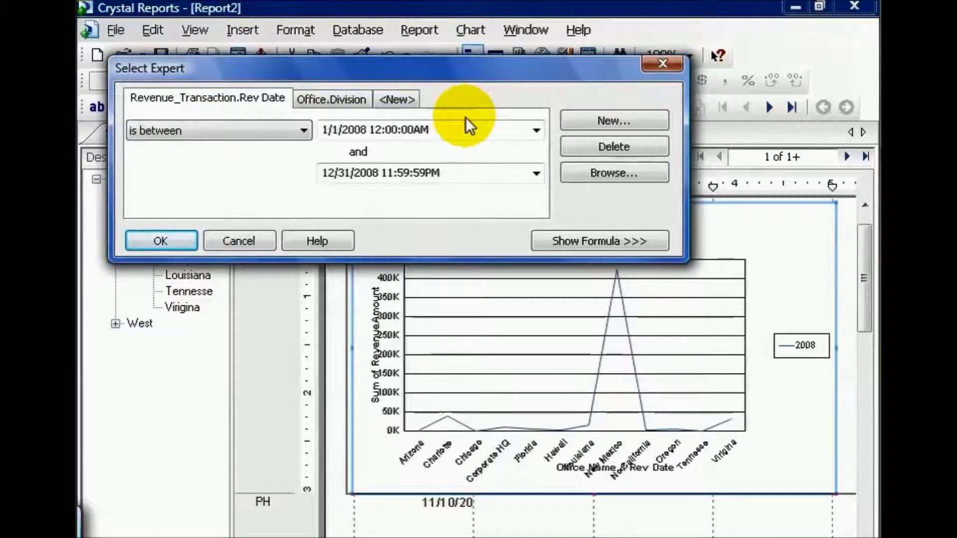
Step: Delete the 2008 Rev Date filter and refresh the data so the chart spans 1999–2008
{"action": "left_click", "coordinate": [613, 149]}
{"action": "left_click", "coordinate": [180, 243]}
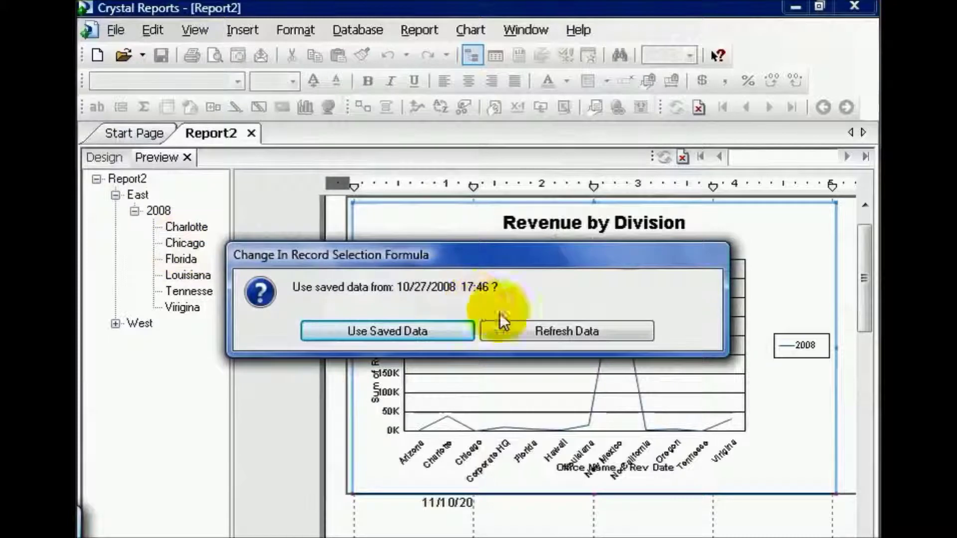
{"action": "left_click", "coordinate": [522, 328]}
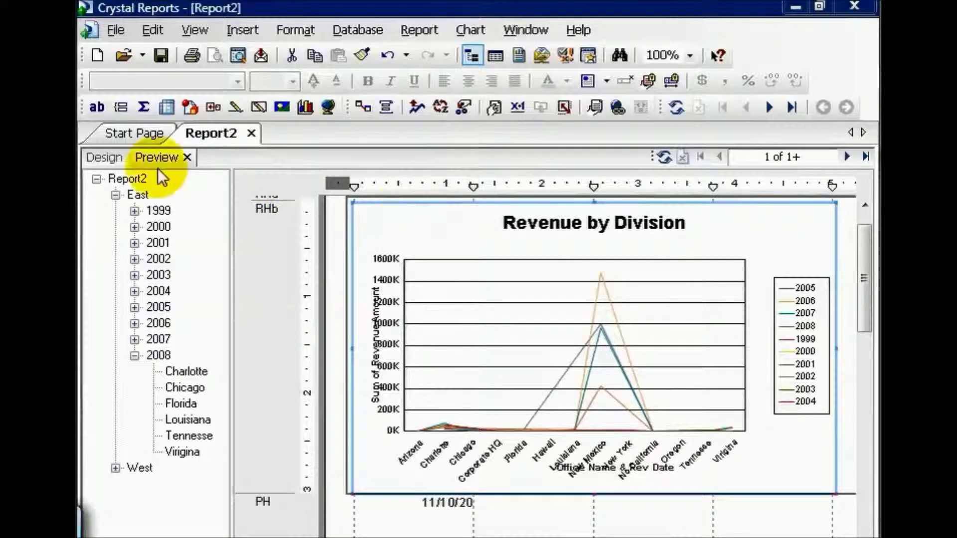
Step: Back in Design view, change the chart type to Gauge
{"action": "left_click", "coordinate": [106, 158]}
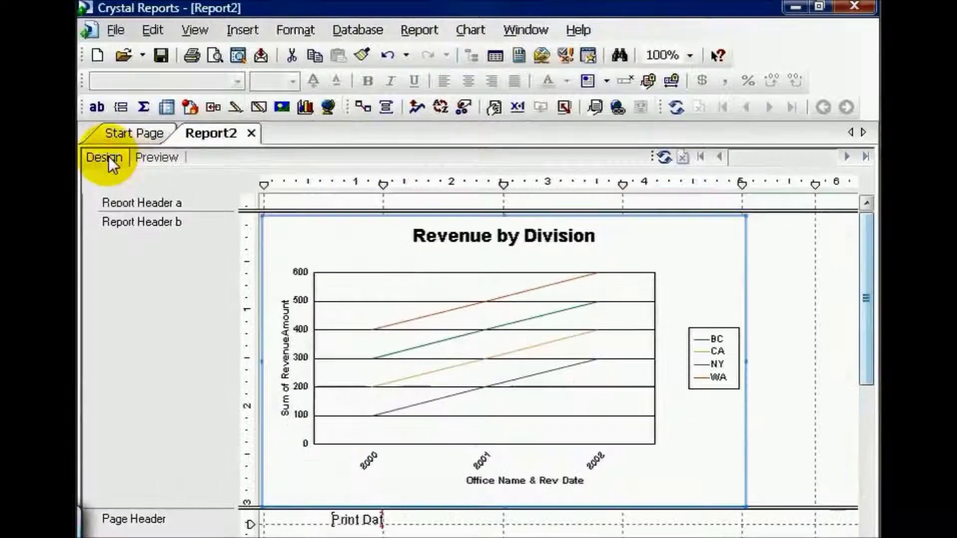
{"action": "right_click", "coordinate": [313, 245]}
{"action": "left_click", "coordinate": [348, 286]}
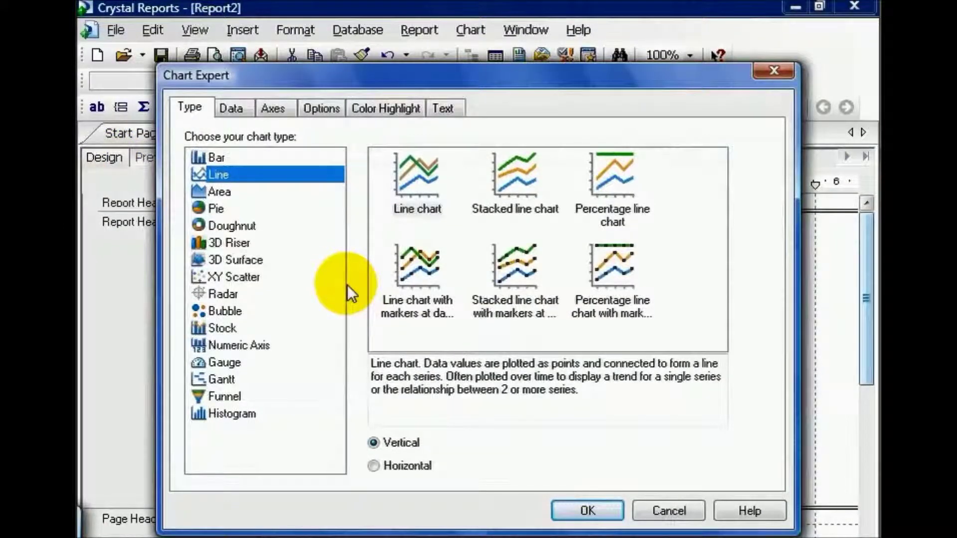
{"action": "left_click", "coordinate": [226, 363]}
Step: Remove Office Name from the chart grouping, leaving only Rev Date, and apply
{"action": "left_click", "coordinate": [253, 108]}
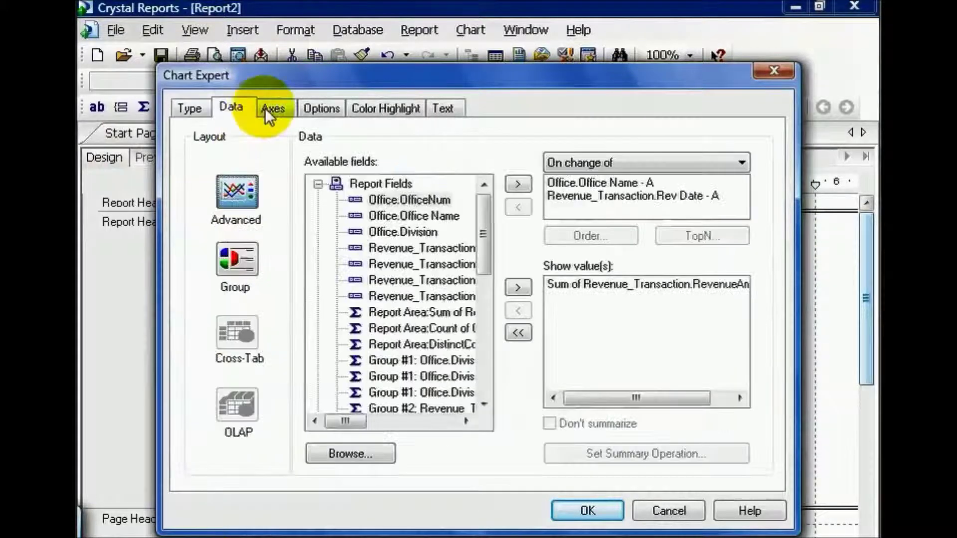
{"action": "left_click", "coordinate": [558, 183]}
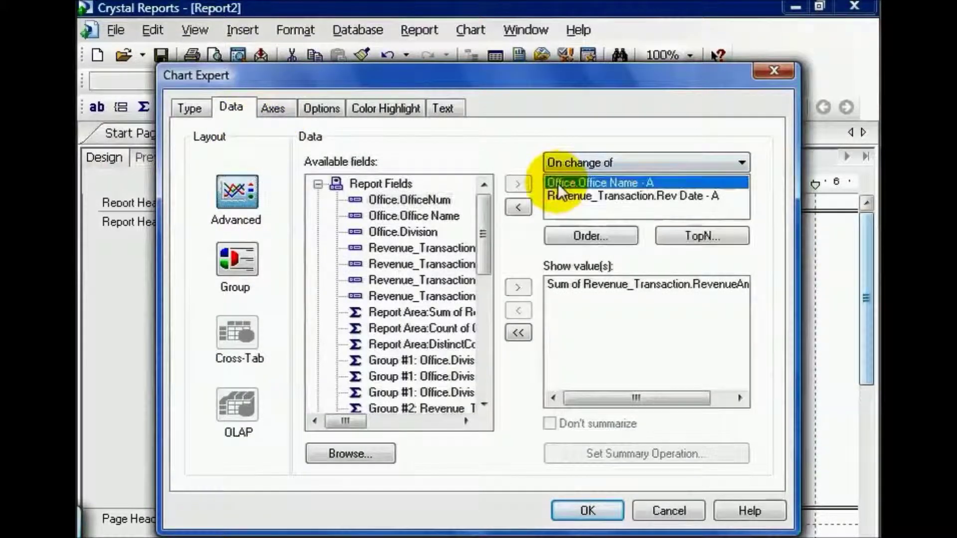
{"action": "left_click", "coordinate": [512, 207]}
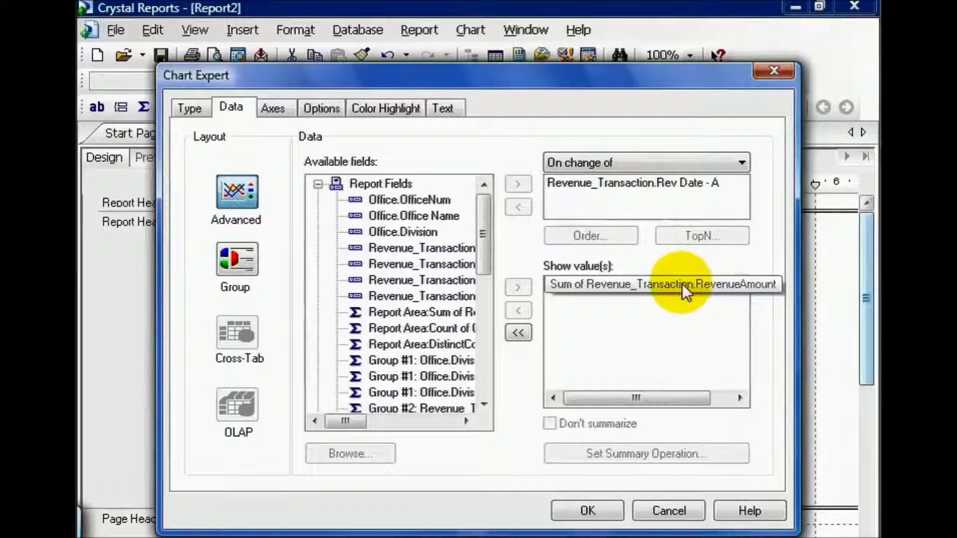
{"action": "left_click", "coordinate": [599, 505]}
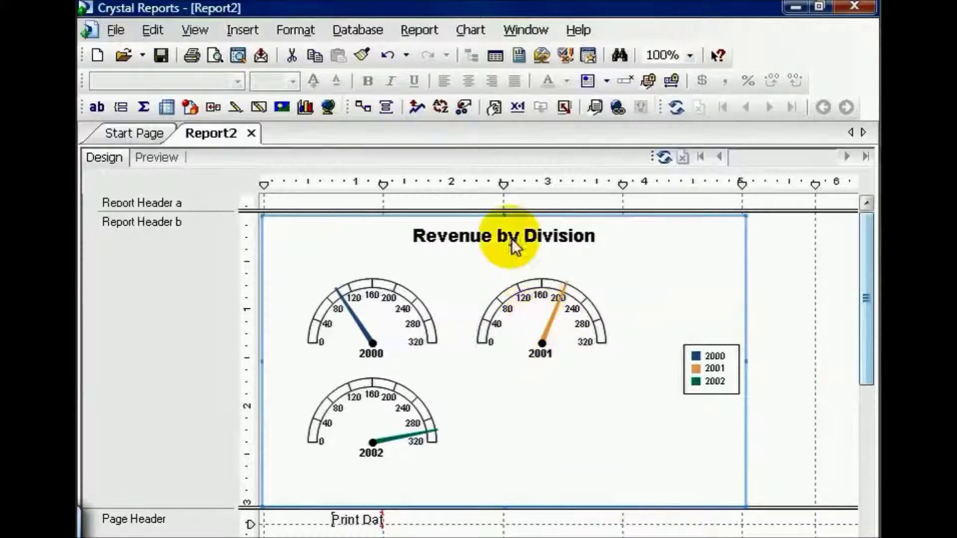
Step: Switch the chart title to Auto-Text so it reads 'Sum of RevenueAmount / Rev Date'
{"action": "right_click", "coordinate": [279, 237]}
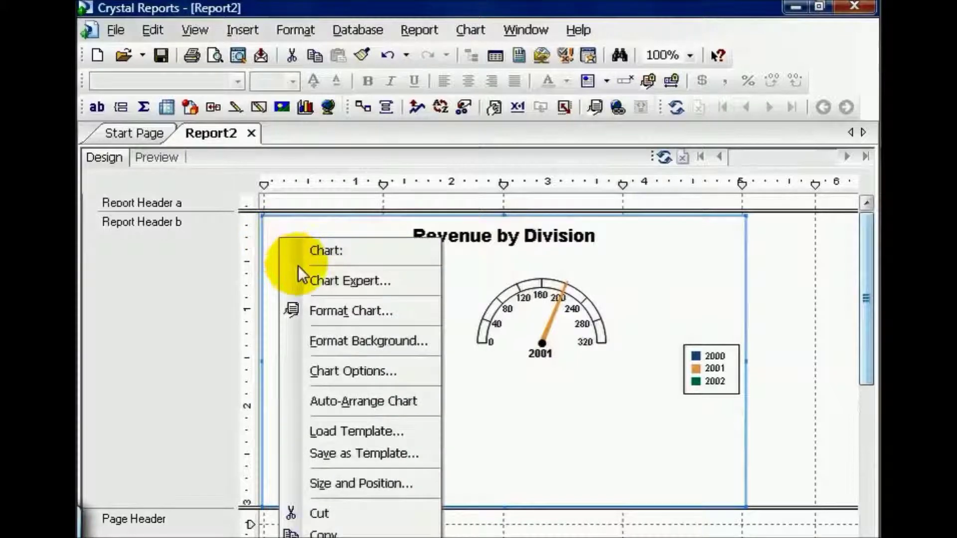
{"action": "left_click", "coordinate": [302, 275]}
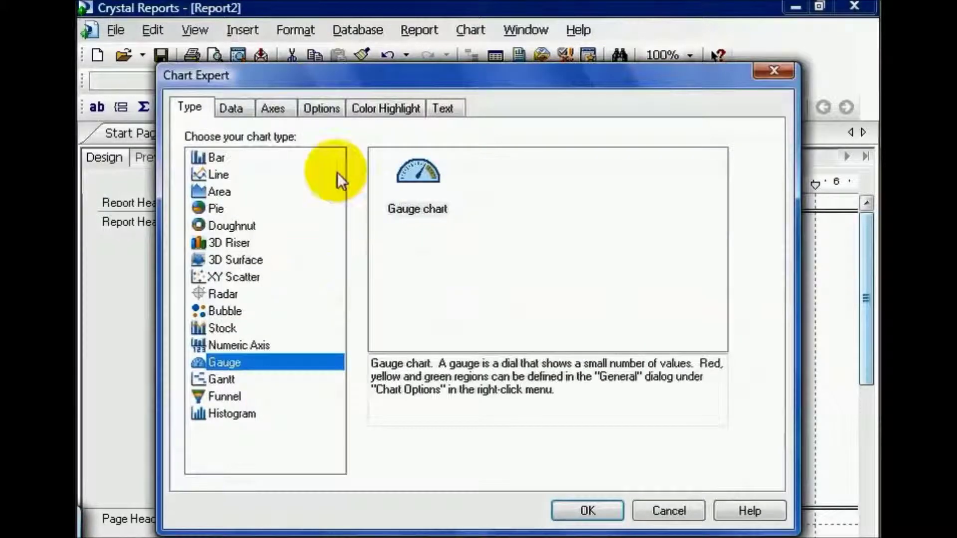
{"action": "left_click", "coordinate": [443, 108]}
{"action": "left_click", "coordinate": [366, 171]}
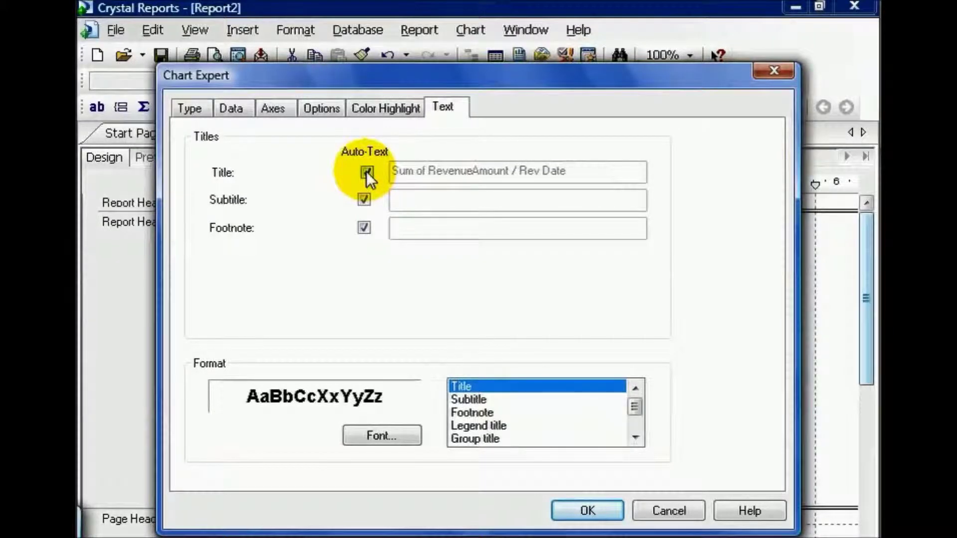
{"action": "left_click", "coordinate": [599, 507]}
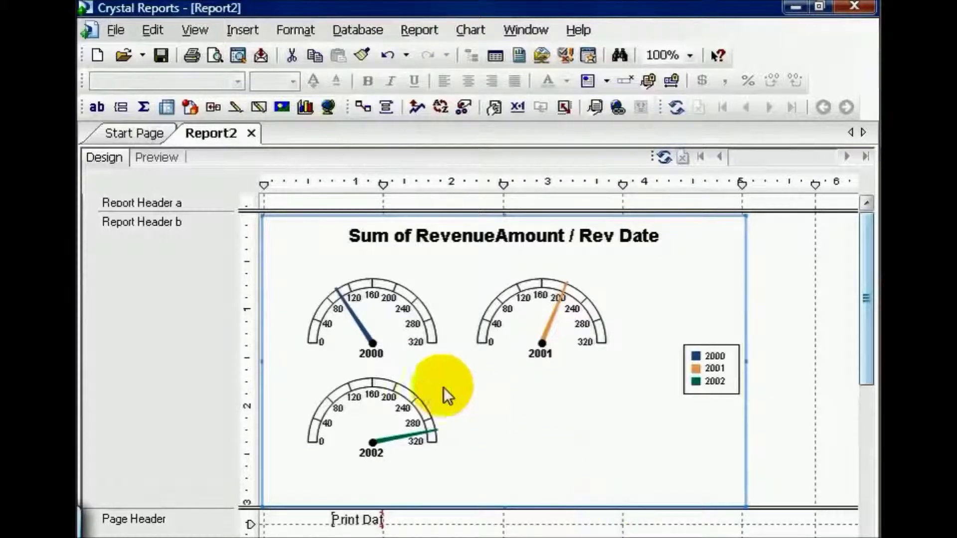
Step: Preview the ten yearly gauges for 1999–2008, inspect the chart, then return to Design
{"action": "left_click", "coordinate": [169, 159]}
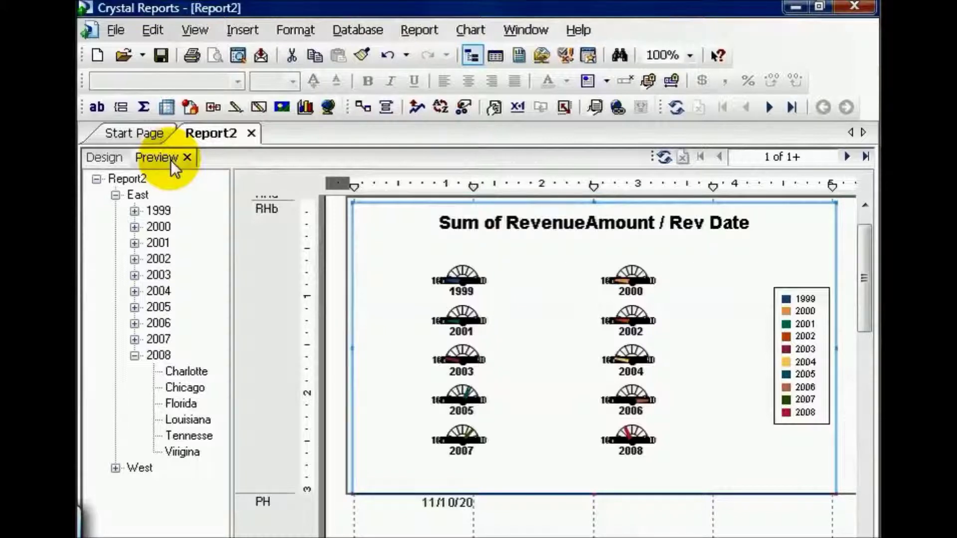
{"action": "left_click", "coordinate": [511, 250]}
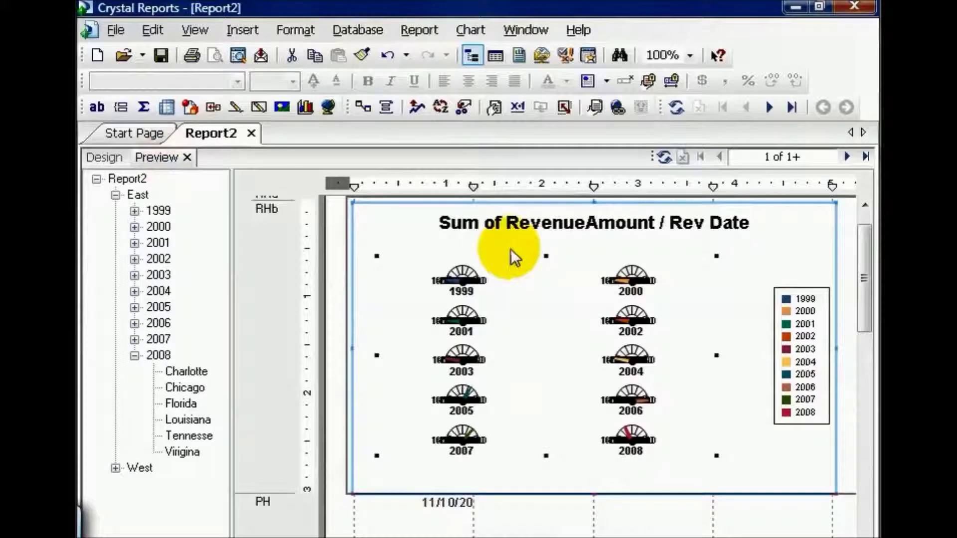
{"action": "right_click", "coordinate": [510, 254]}
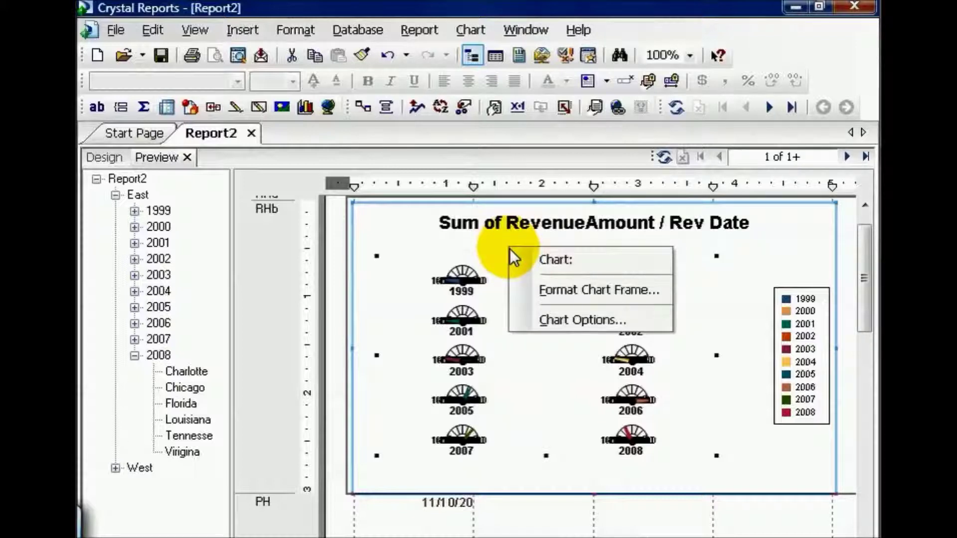
{"action": "left_click", "coordinate": [100, 156]}
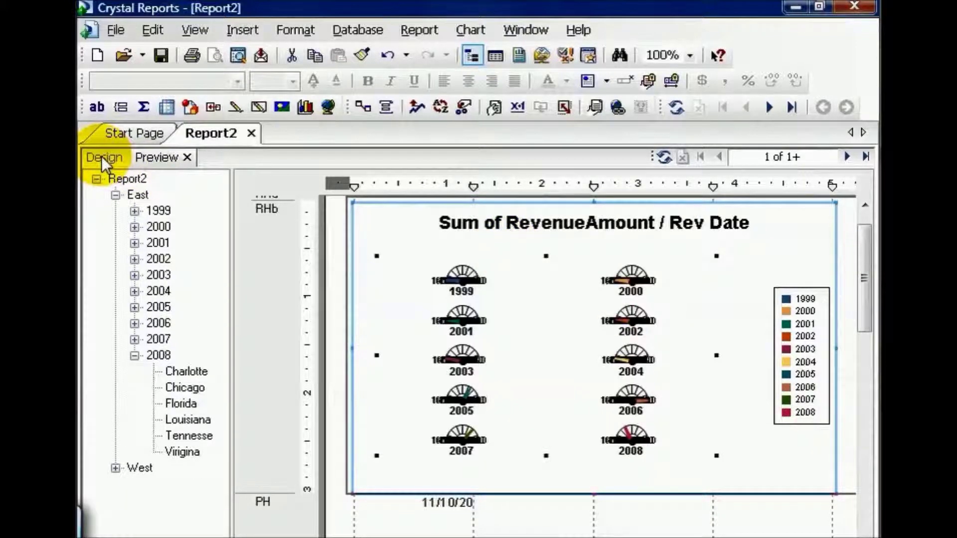
Step: Change the chart type to a single pie with depth effect, plotting revenue by Rev Date
{"action": "right_click", "coordinate": [299, 236]}
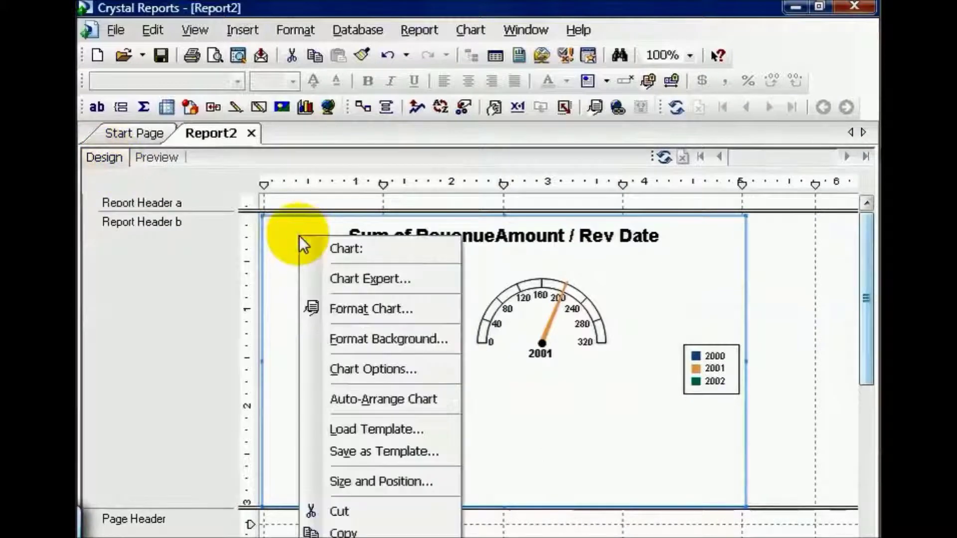
{"action": "left_click", "coordinate": [331, 277]}
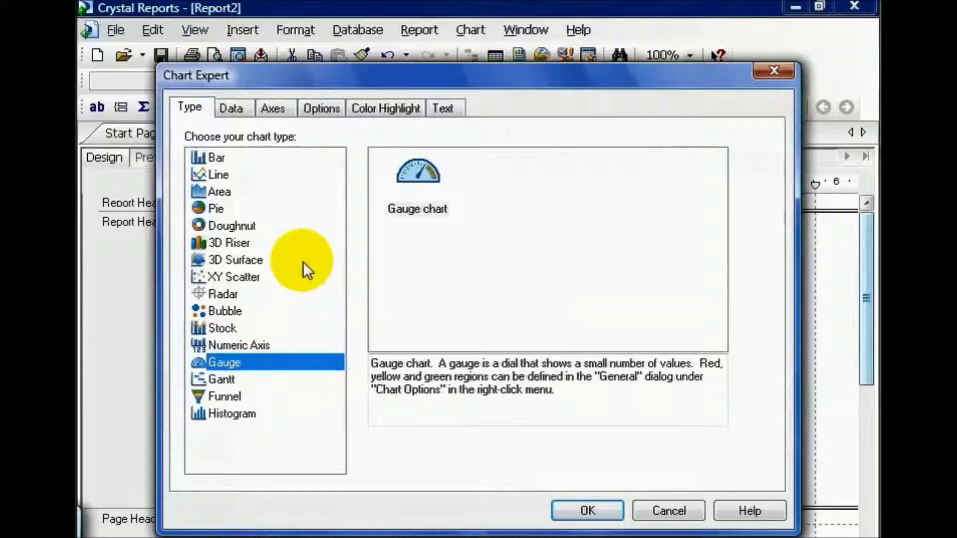
{"action": "left_click", "coordinate": [216, 207]}
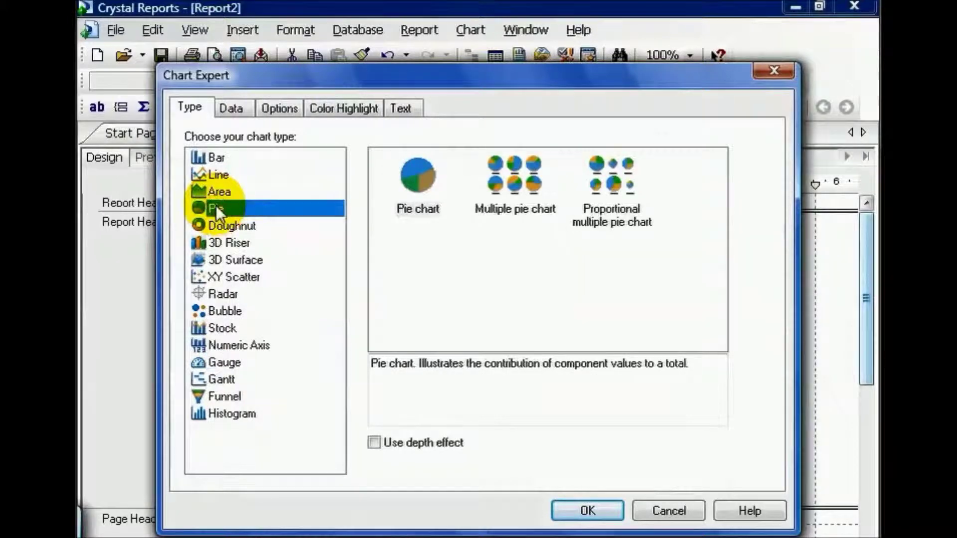
{"action": "left_click", "coordinate": [424, 209]}
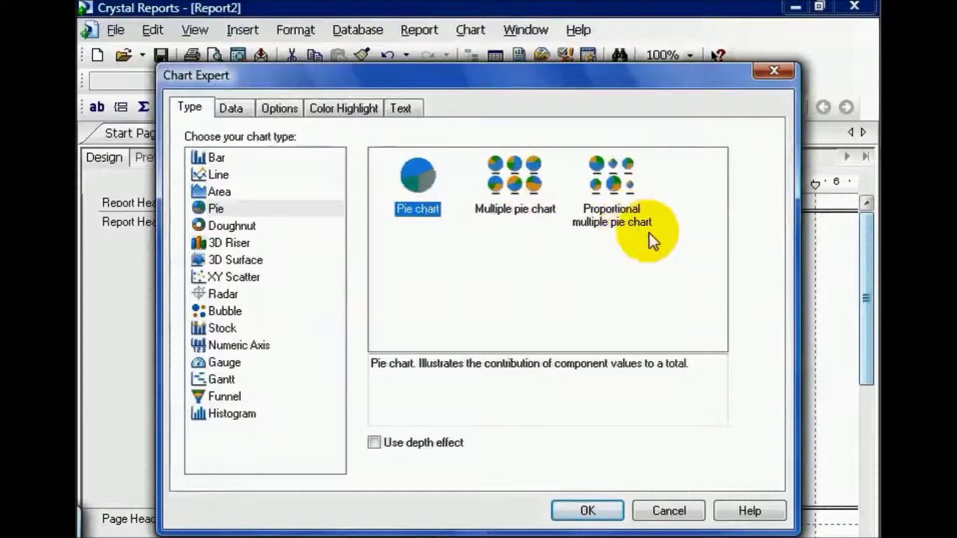
{"action": "left_click", "coordinate": [371, 442]}
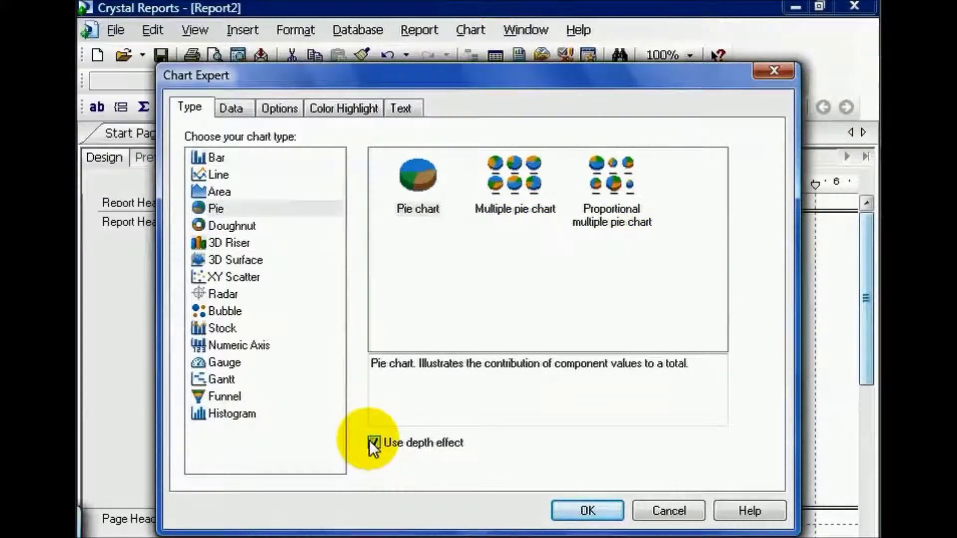
{"action": "left_click", "coordinate": [230, 109]}
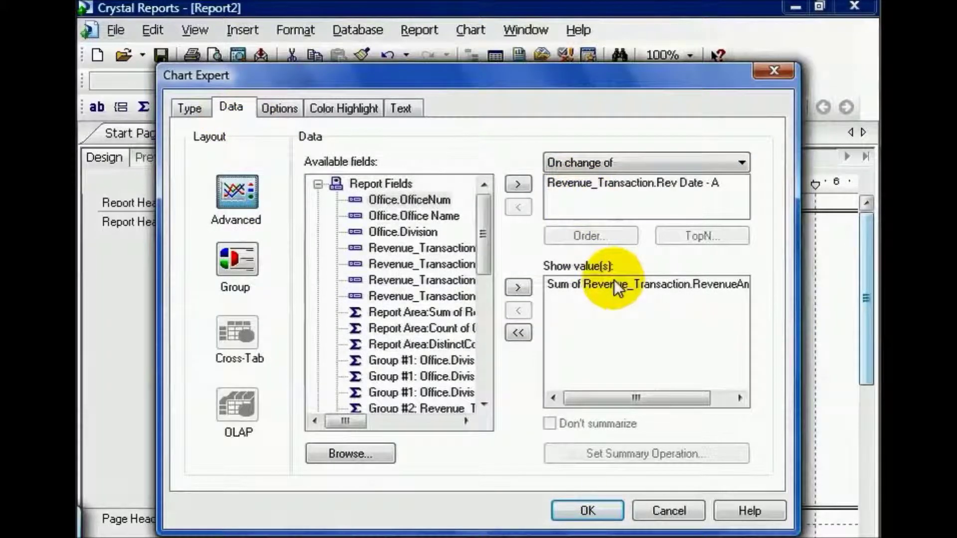
{"action": "left_click", "coordinate": [594, 507]}
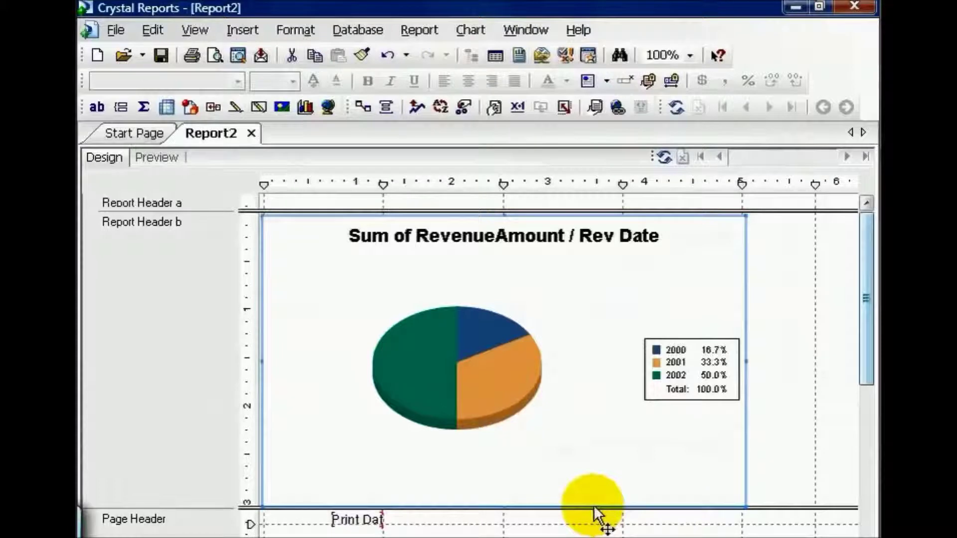
{"action": "left_click", "coordinate": [166, 154]}
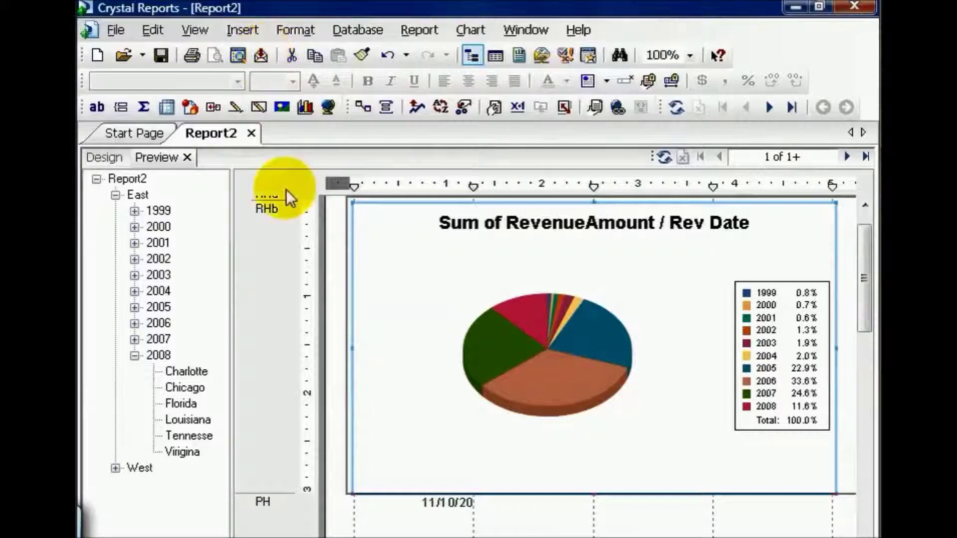
{"action": "left_click", "coordinate": [115, 160]}
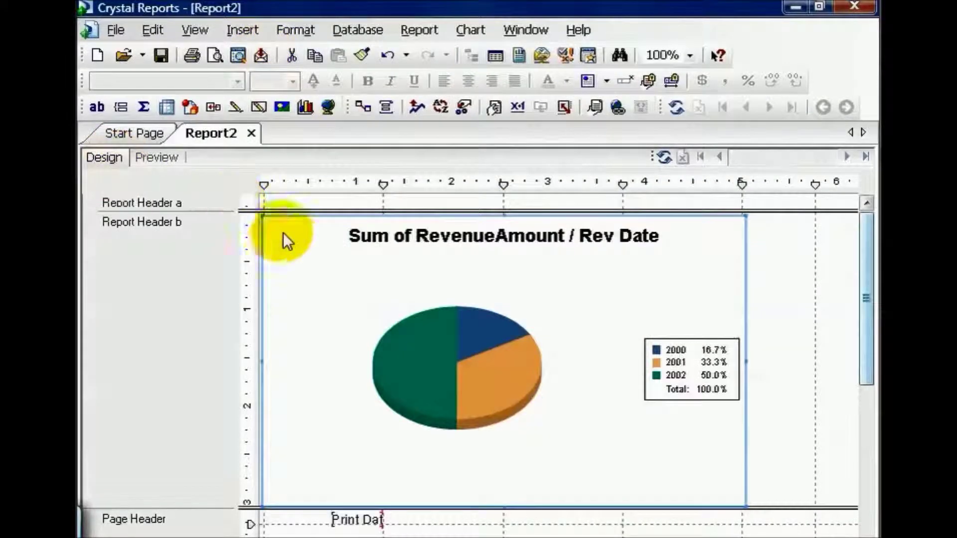
Step: In Chart Options Appearance, adjust the pie sliders to tilt 34, depth 88, rotation 88, explode 26
{"action": "right_click", "coordinate": [276, 247]}
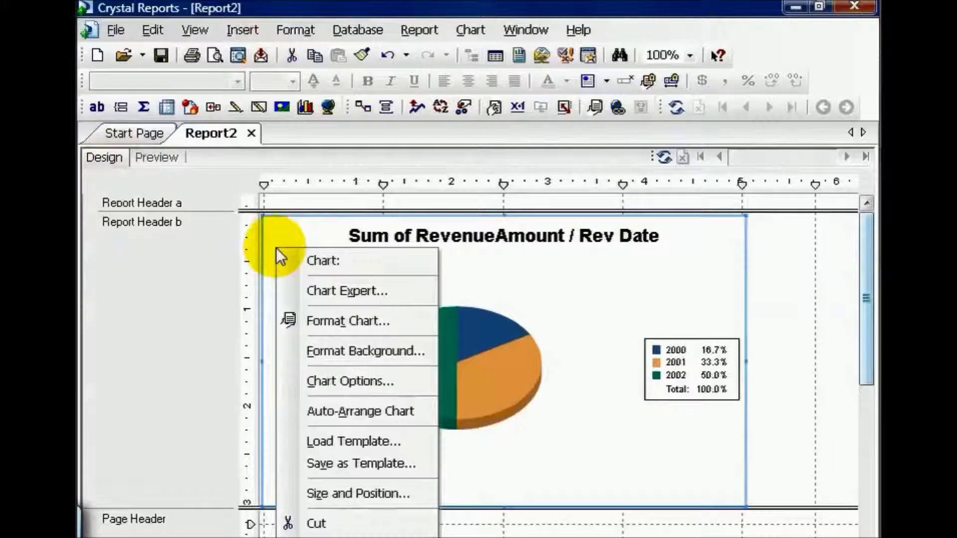
{"action": "left_click", "coordinate": [320, 383]}
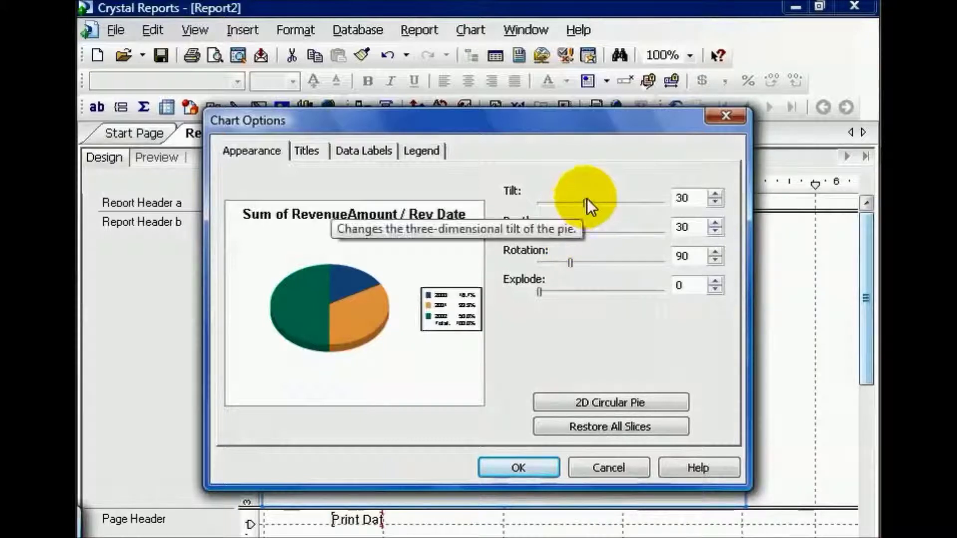
{"action": "left_click_drag", "start_coordinate": [585, 204], "coordinate": [569, 298]}
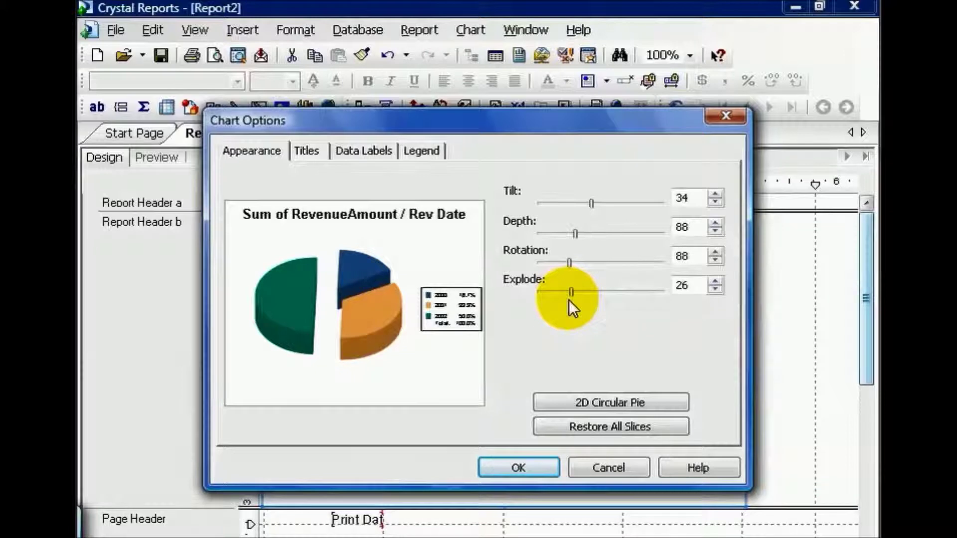
{"action": "left_click", "coordinate": [321, 151]}
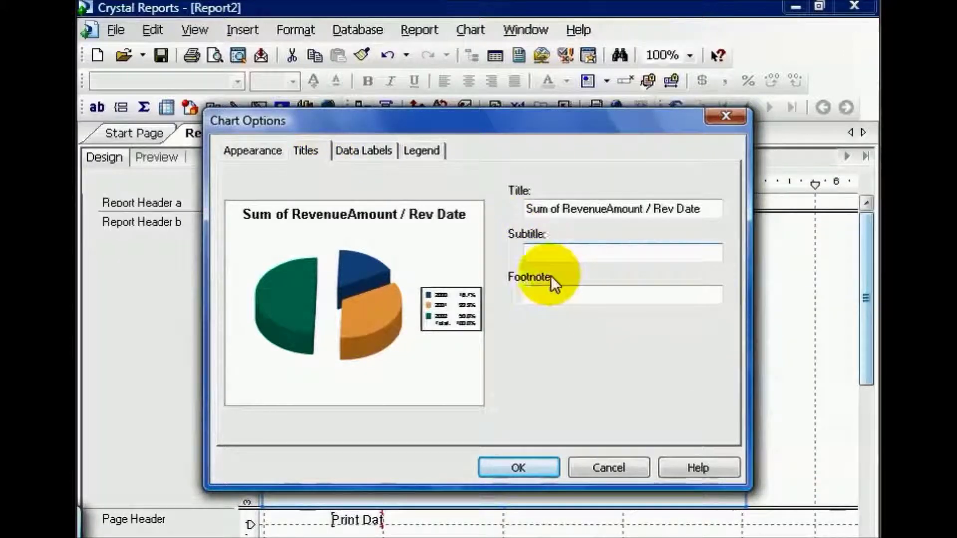
Step: Enable Show Values (Outside Pie) and Show Leader Lines, leaving slice labels and pie name off
{"action": "left_click", "coordinate": [383, 149]}
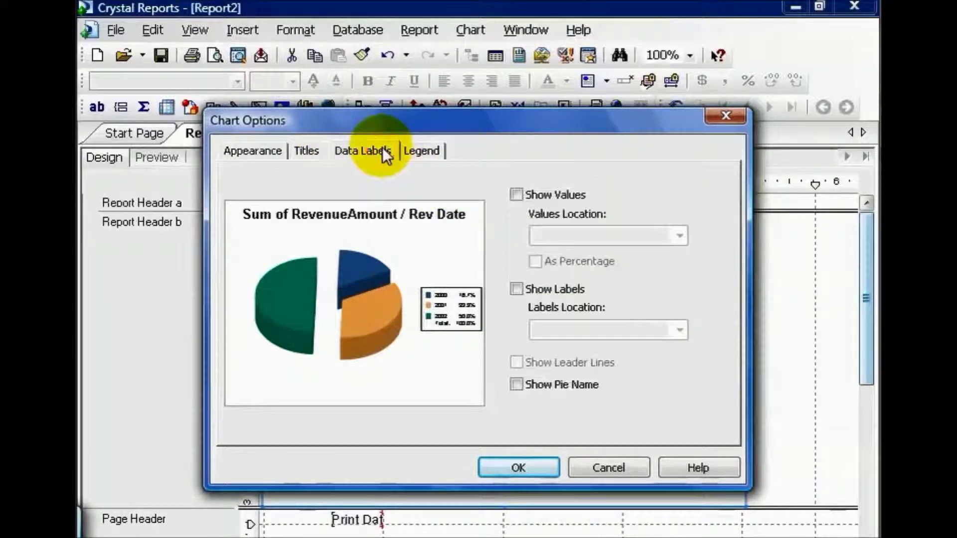
{"action": "left_click", "coordinate": [516, 193]}
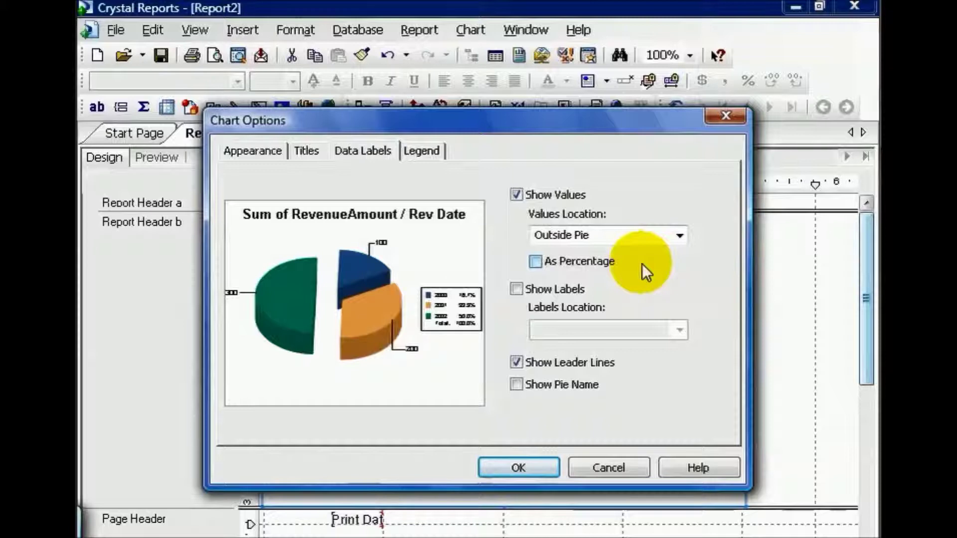
{"action": "left_click", "coordinate": [515, 287]}
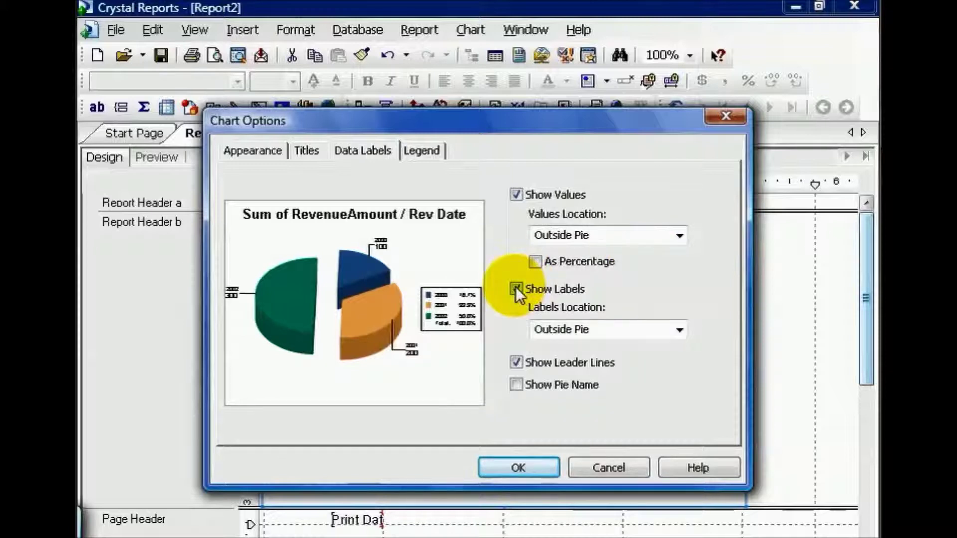
{"action": "left_click", "coordinate": [515, 288]}
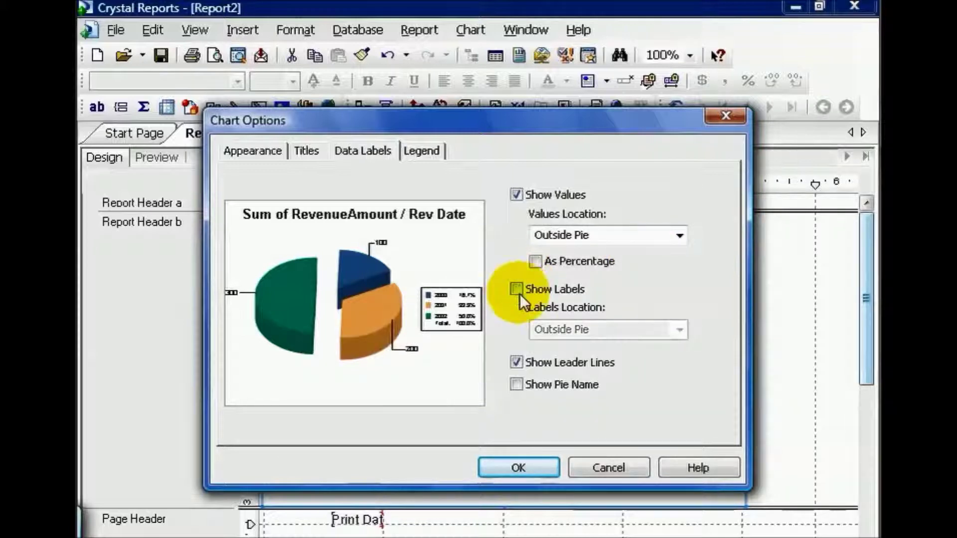
{"action": "left_click", "coordinate": [525, 360]}
{"action": "left_click", "coordinate": [525, 360]}
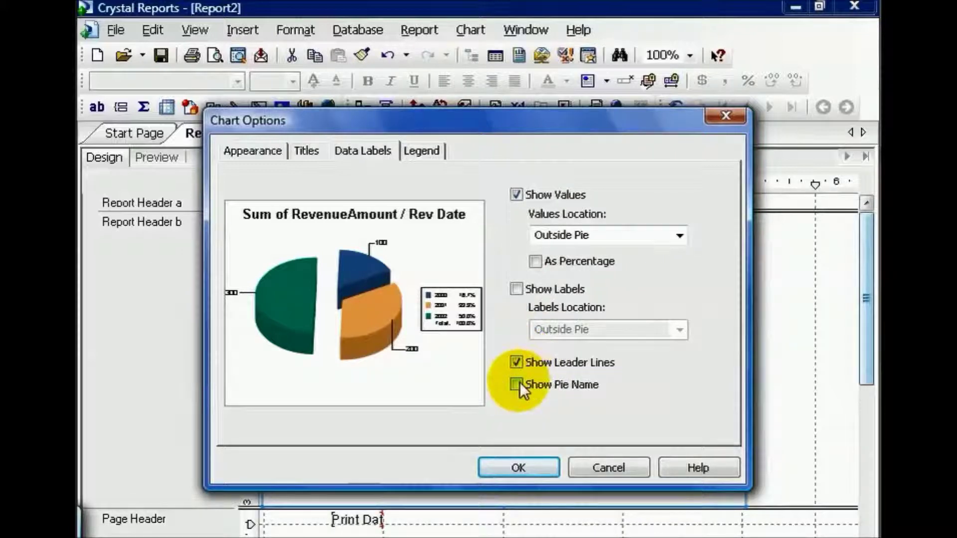
{"action": "left_click", "coordinate": [517, 384]}
{"action": "left_click", "coordinate": [516, 385]}
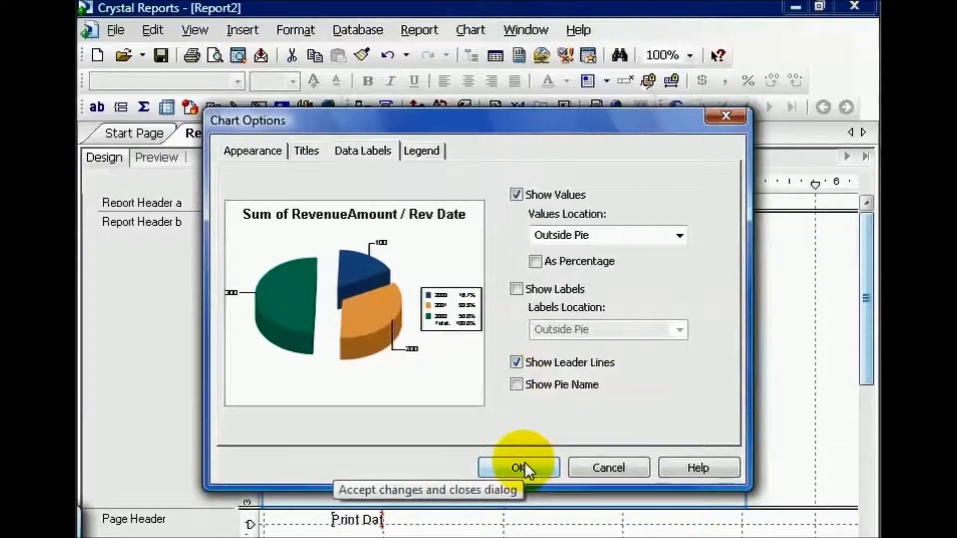
{"action": "left_click", "coordinate": [525, 463]}
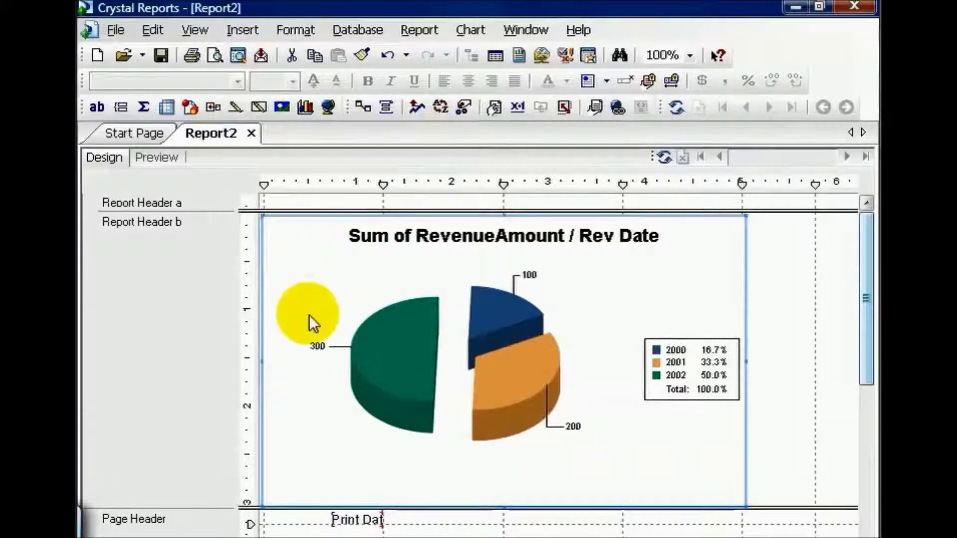
Step: Preview the chart and drag the first overlapping value labels, including 92184, out of the cluster
{"action": "left_click", "coordinate": [170, 157]}
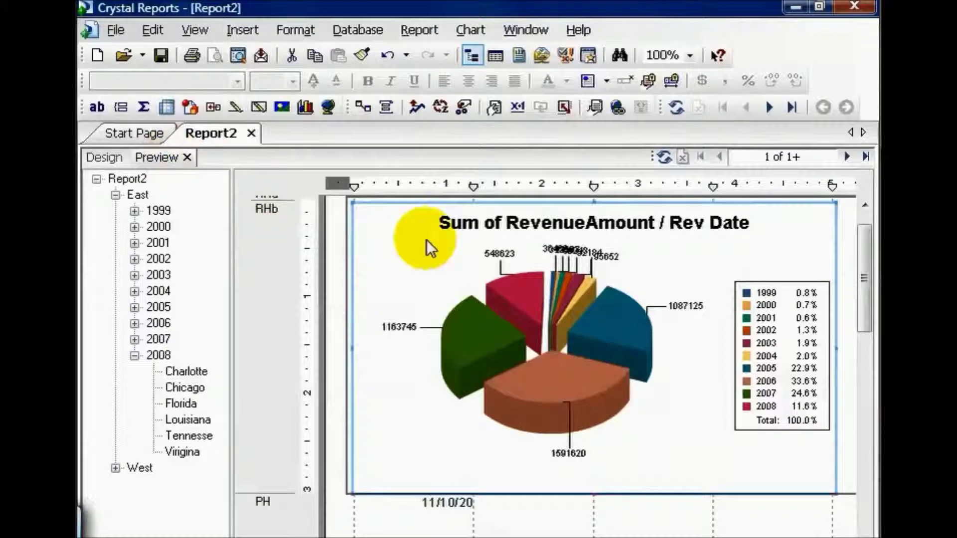
{"action": "left_click", "coordinate": [548, 250]}
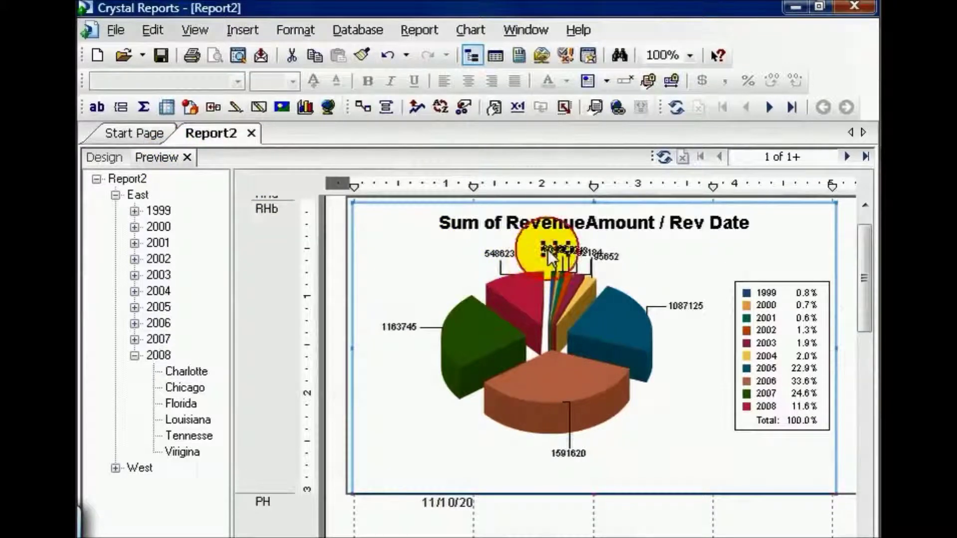
{"action": "left_click_drag", "start_coordinate": [548, 249], "coordinate": [528, 241]}
{"action": "left_click", "coordinate": [608, 258]}
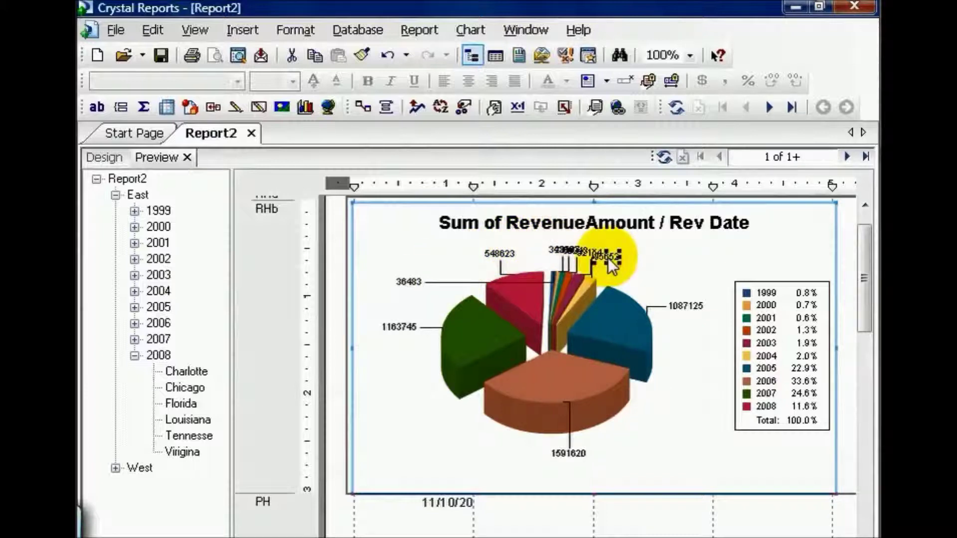
{"action": "left_click_drag", "start_coordinate": [605, 256], "coordinate": [693, 253]}
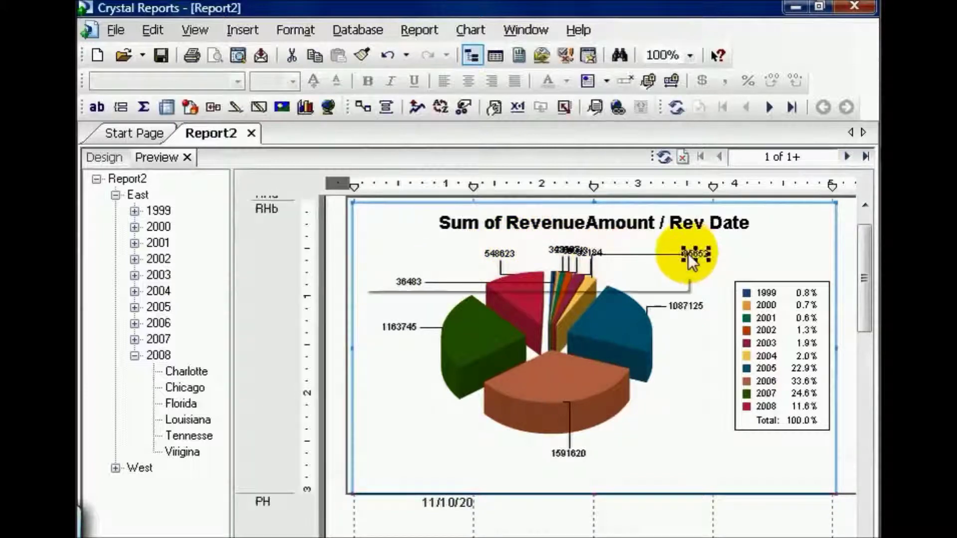
{"action": "left_click_drag", "start_coordinate": [585, 262], "coordinate": [525, 238]}
Step: Reposition the 548623 and 34386 labels into clear spots and nudge the chart title higher
{"action": "left_click", "coordinate": [584, 258]}
{"action": "left_click", "coordinate": [557, 247]}
{"action": "left_click", "coordinate": [496, 255]}
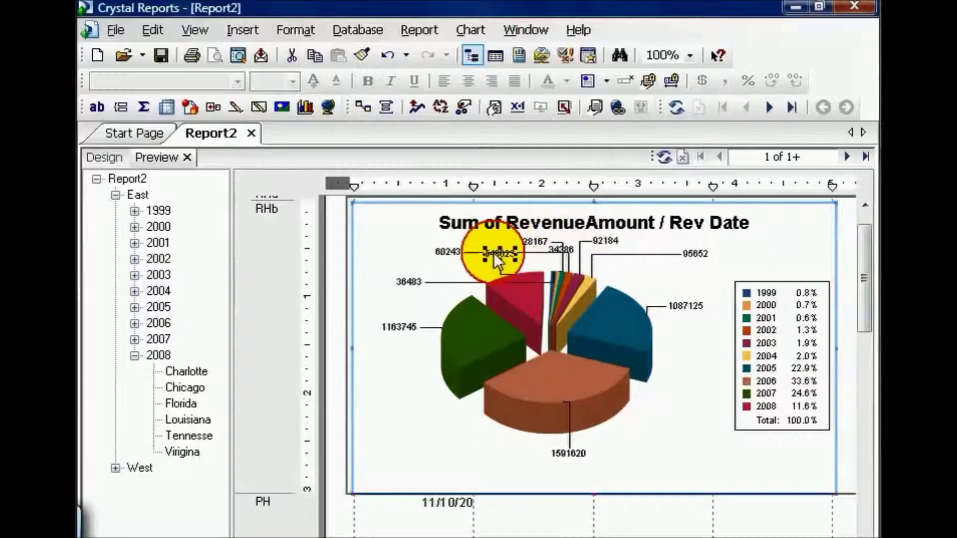
{"action": "left_click_drag", "start_coordinate": [488, 258], "coordinate": [482, 261]}
{"action": "left_click", "coordinate": [572, 250]}
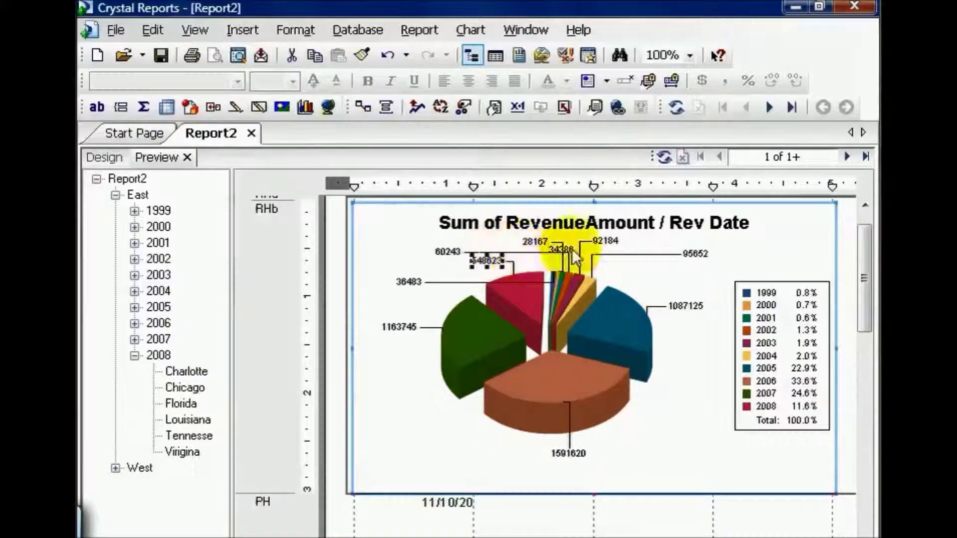
{"action": "left_click_drag", "start_coordinate": [569, 247], "coordinate": [578, 232]}
{"action": "left_click", "coordinate": [595, 232]}
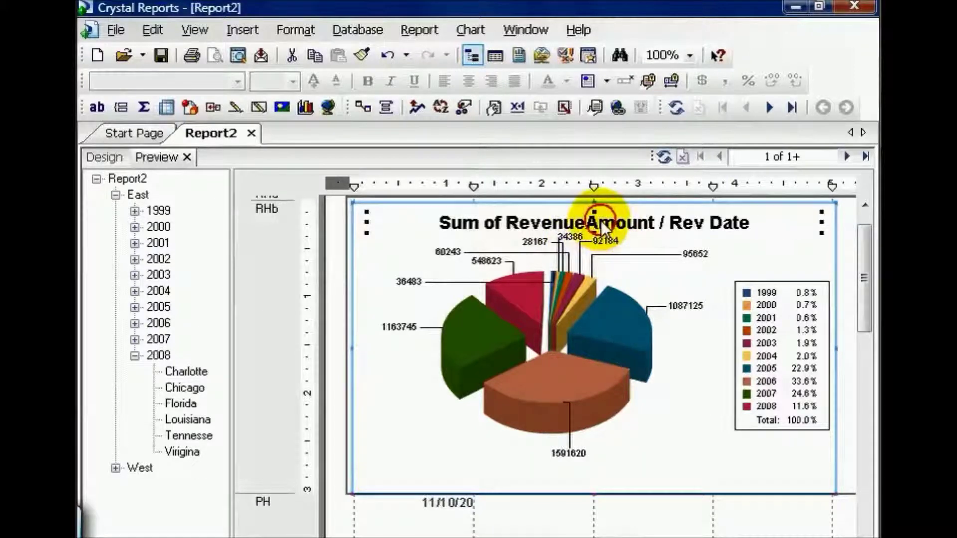
{"action": "left_click", "coordinate": [600, 222]}
{"action": "left_click_drag", "start_coordinate": [600, 222], "coordinate": [601, 215]}
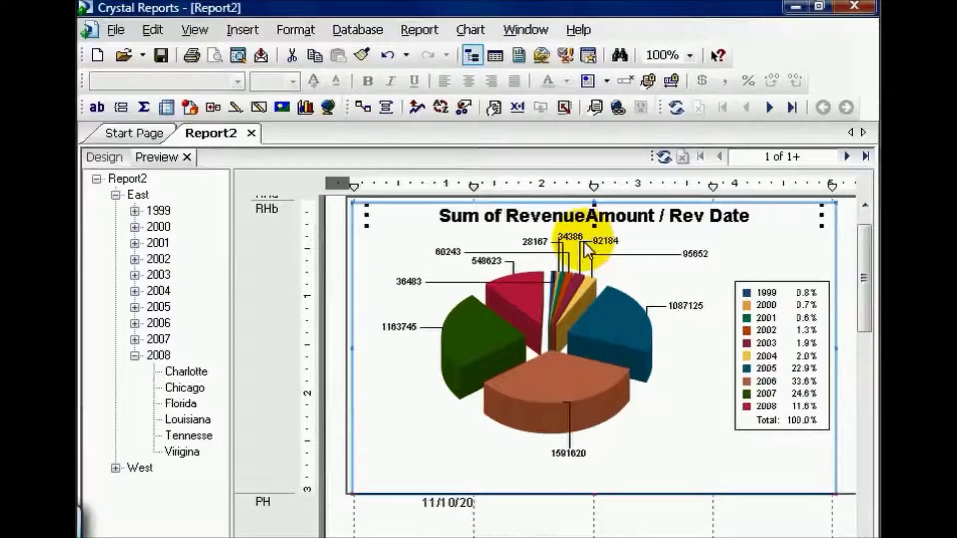
{"action": "mouse_move", "coordinate": [583, 247]}
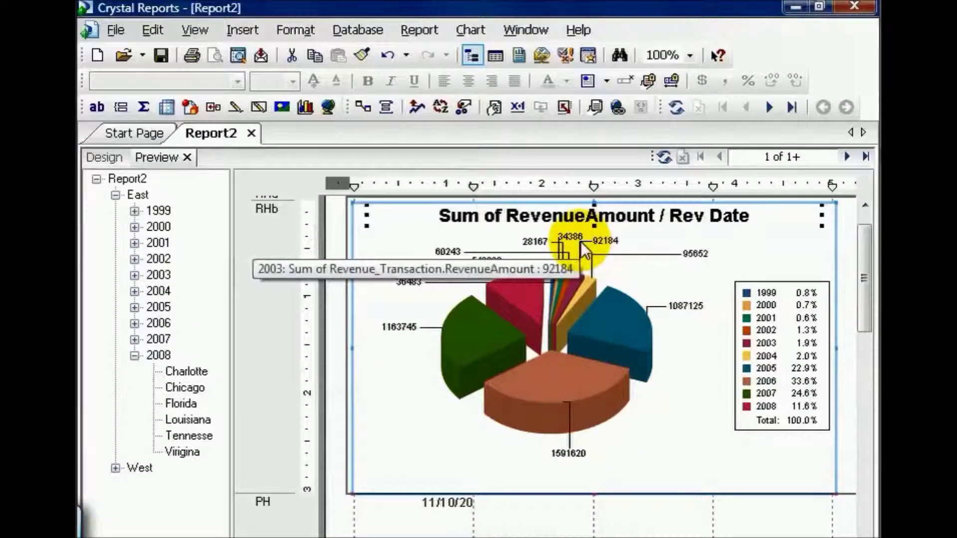